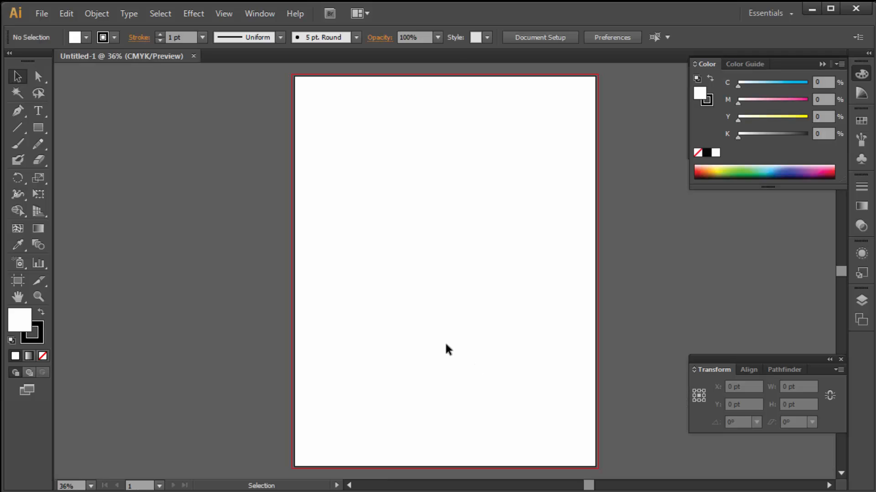
- Draw a 17 by 22 in rectangle covering the whole artboard
left_click(38, 129)
left_click_drag(293, 76, 595, 393)
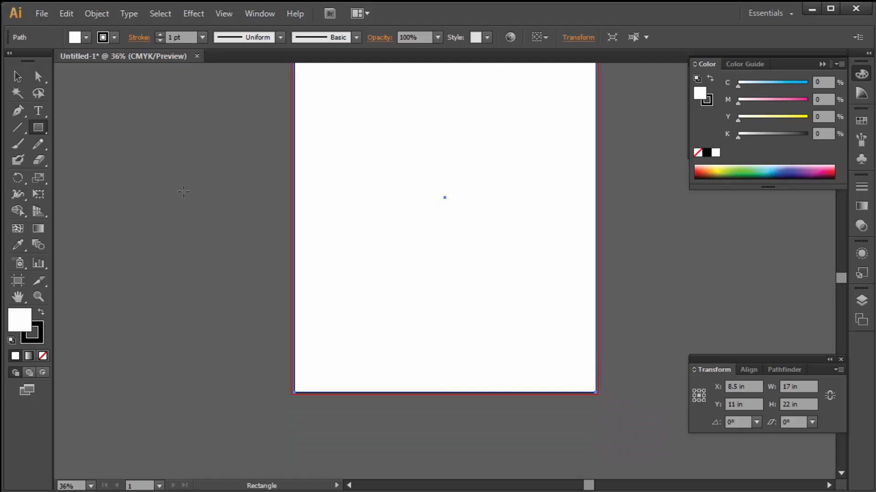
left_click(14, 76)
- Offset the page rectangle's path by -0.5 in and convert the inner path into margin guides
key("space")
left_click_drag(448, 132, 443, 318)
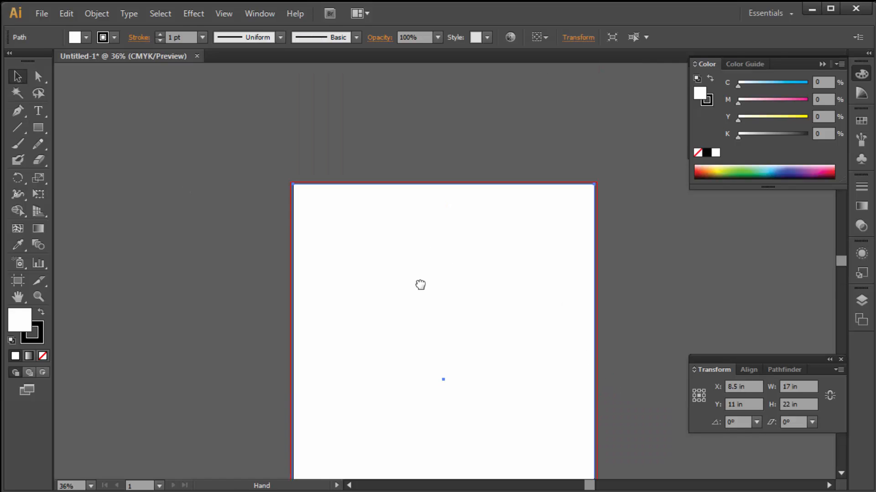
left_click_drag(436, 219, 431, 263)
left_click(432, 263, "ctrl")
left_click(431, 263, "ctrl")
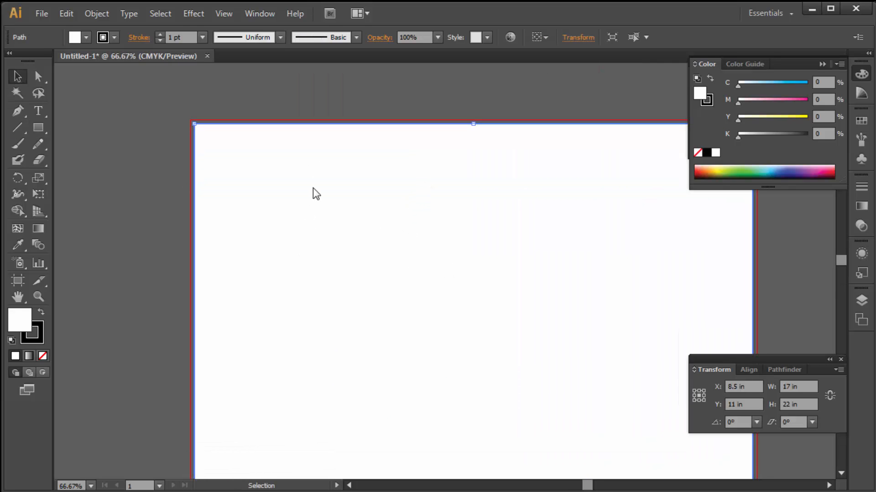
left_click(96, 14)
mouse_move(144, 297)
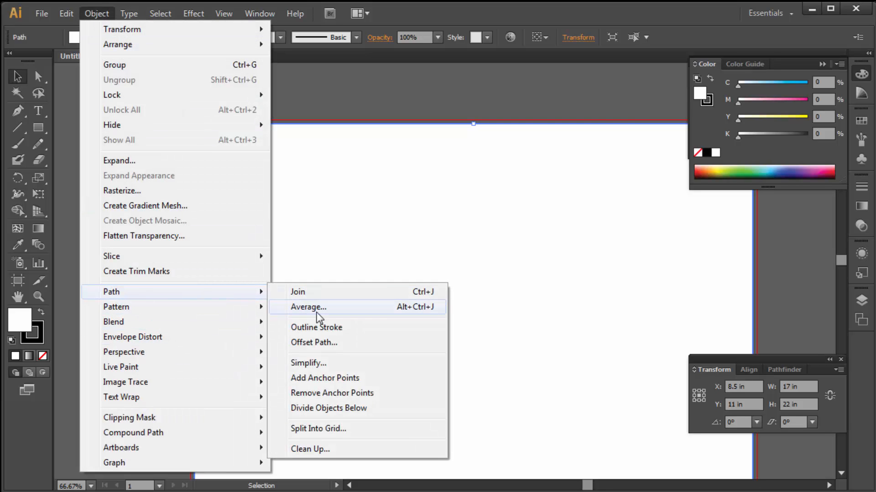
left_click(330, 341)
type("-.5")
key("Return")
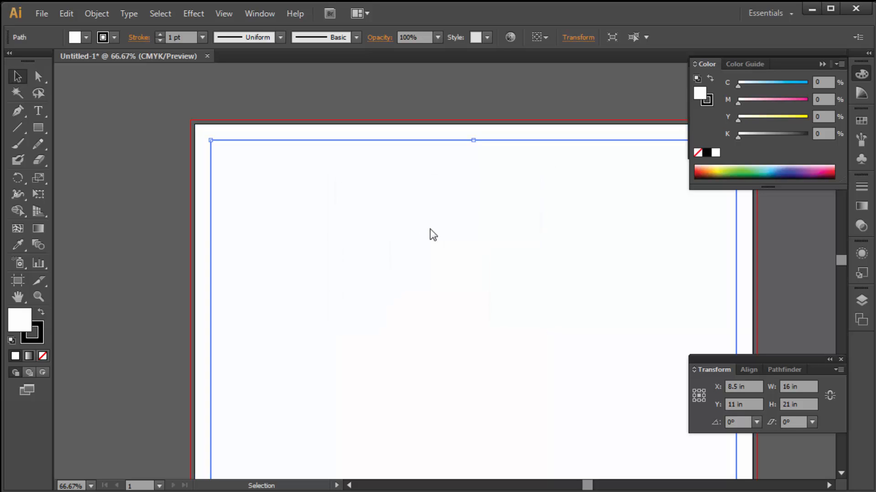
right_click(346, 197)
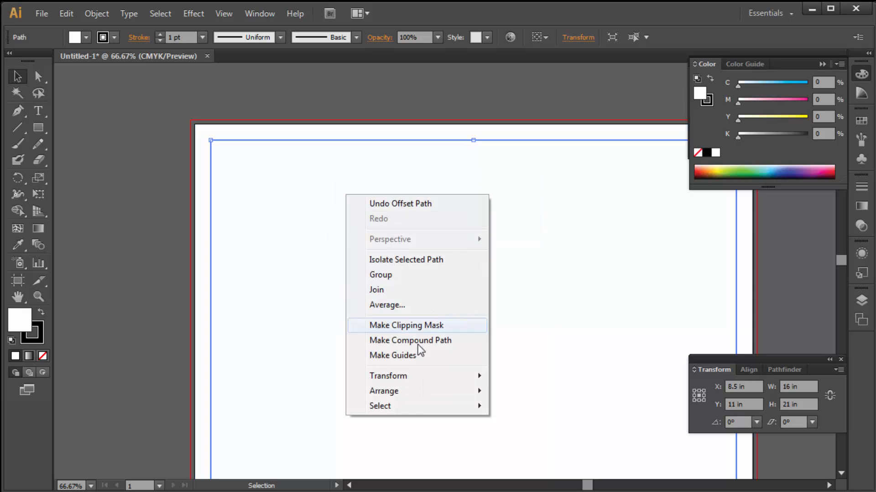
left_click(396, 356)
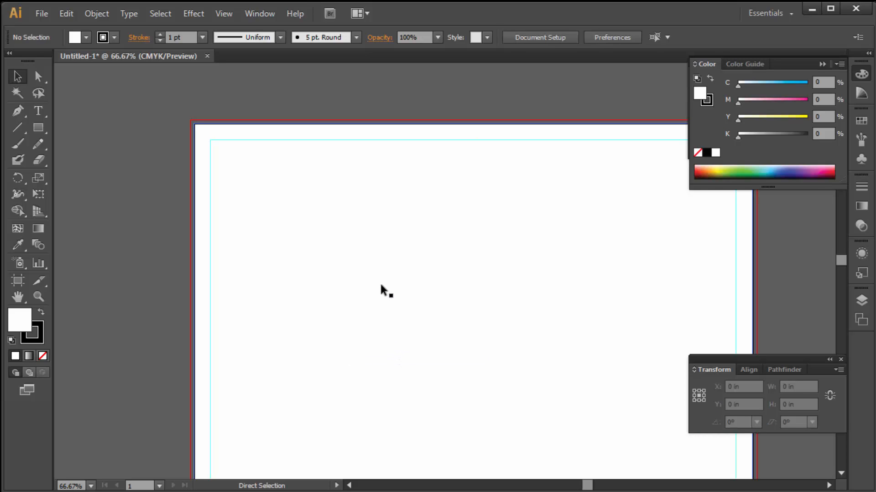
- Stretch the page rectangle's upper-left and lower-right corners out to the bleed lines, making it about 17.25 by 22.31 in
left_click(239, 132)
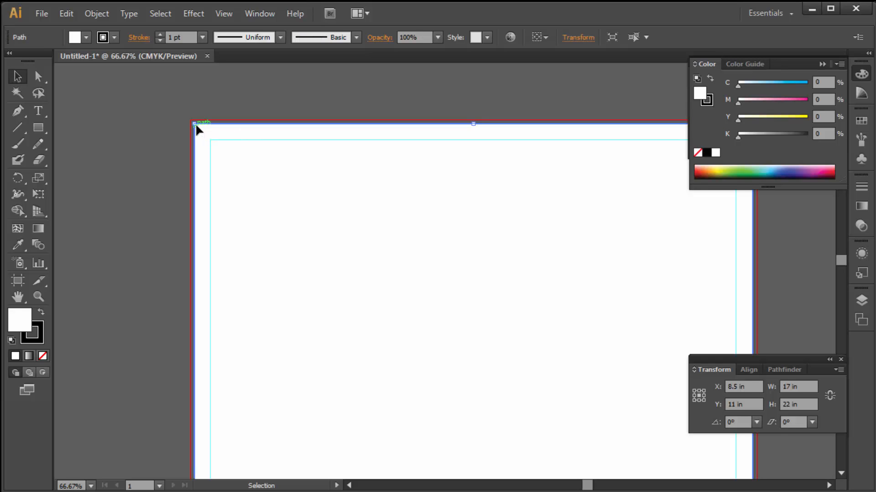
left_click_drag(196, 123, 190, 119)
left_click(575, 320, "ctrl+alt")
left_click_drag(563, 474, 490, 216)
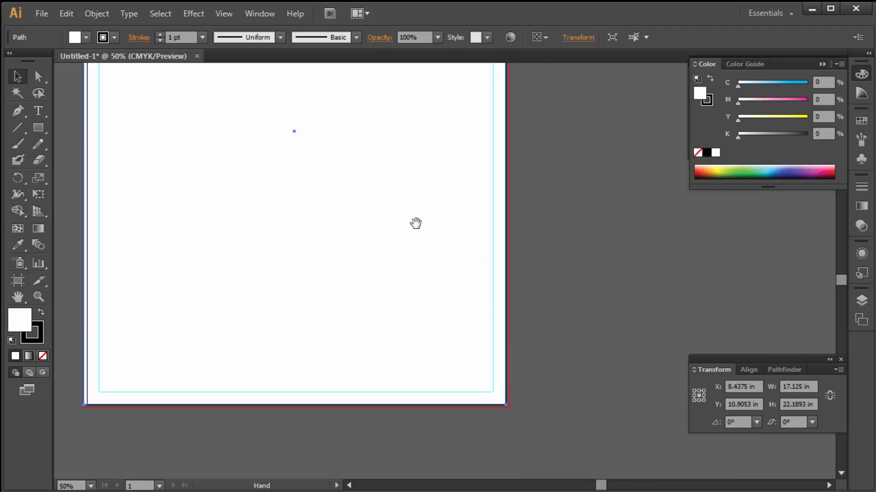
left_click_drag(415, 223, 416, 122)
left_click(466, 268, "ctrl")
left_click(507, 264, "ctrl")
left_click_drag(438, 263, 437, 186)
left_click_drag(428, 281, 435, 286)
left_click(511, 283)
- Draw a Pen curve from the left bleed edge at about Y 5.76 in, through a cusp near mid-page, to the right bleed edge at about Y 4.51 in
left_click(374, 215, "ctrl+alt")
left_click(373, 208, "ctrl+alt")
left_click_drag(421, 229, 488, 438)
left_click_drag(370, 223, 389, 365)
left_click_drag(484, 237, 470, 183)
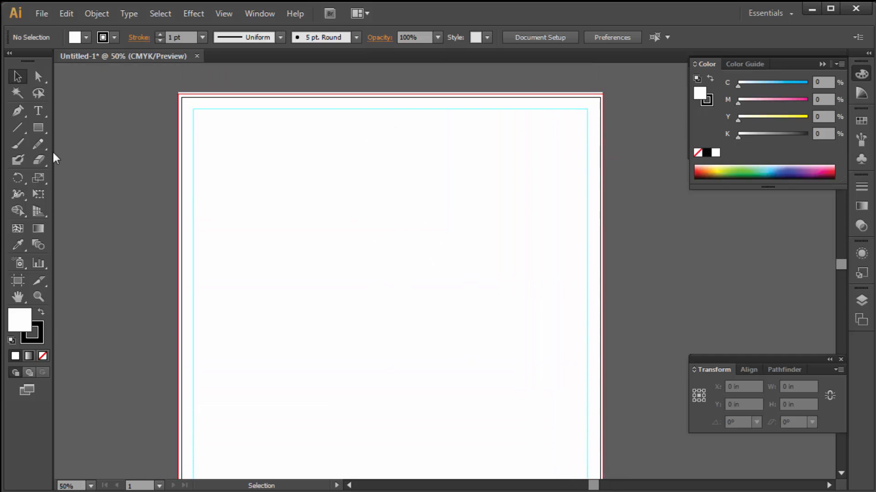
left_click(18, 111)
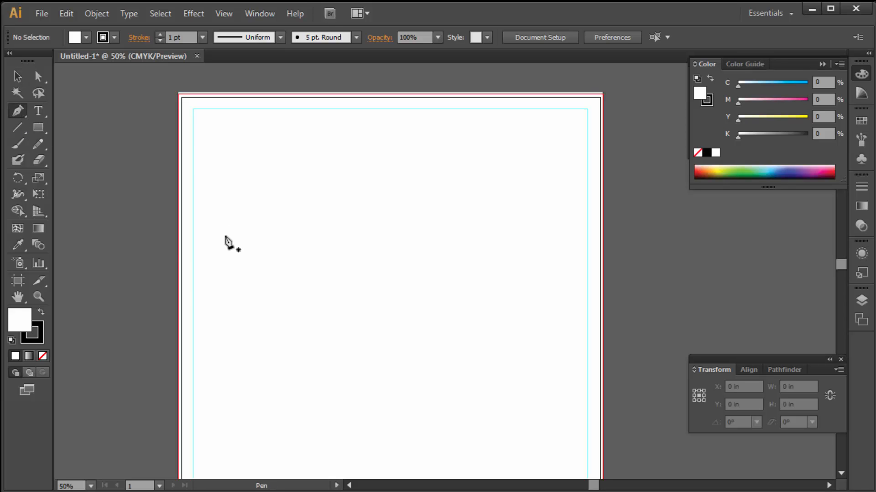
left_click(178, 239)
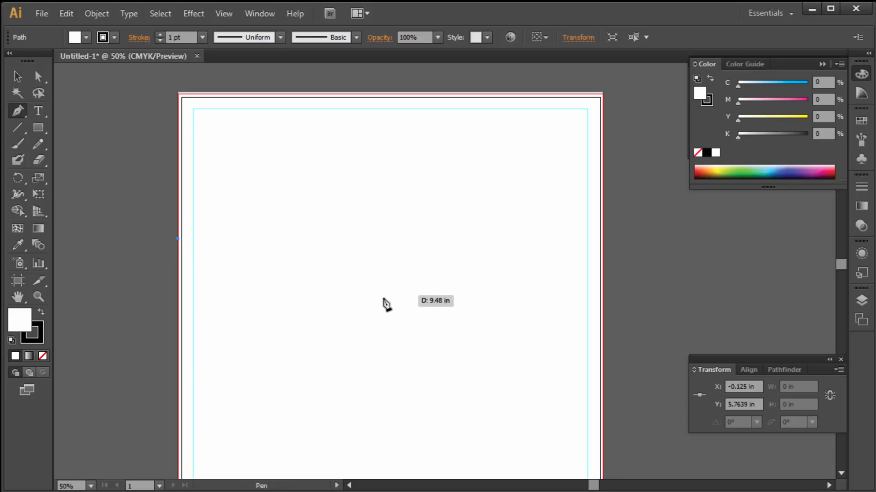
left_click_drag(406, 327, 452, 312)
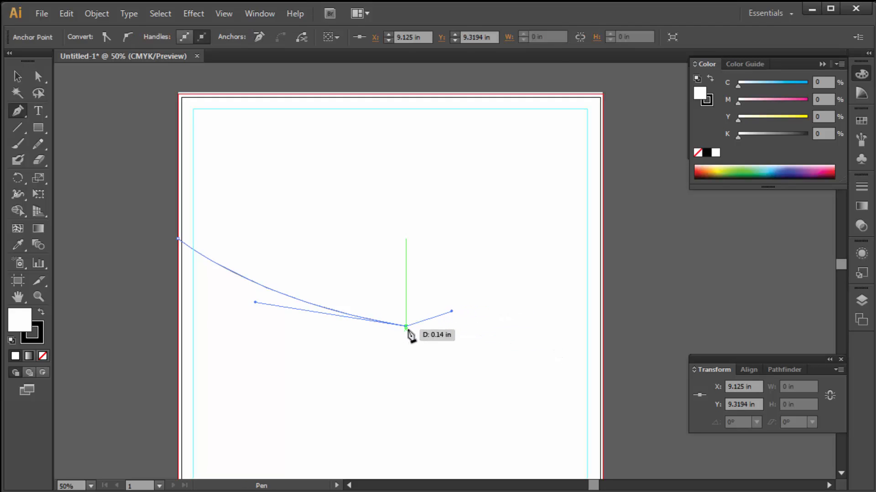
left_click(406, 327)
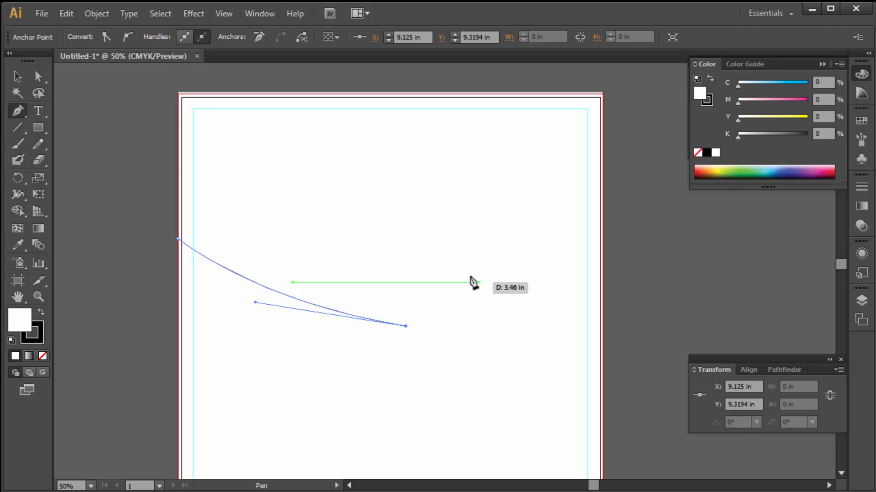
left_click(505, 267, "ctrl")
left_click_drag(490, 263, 564, 265)
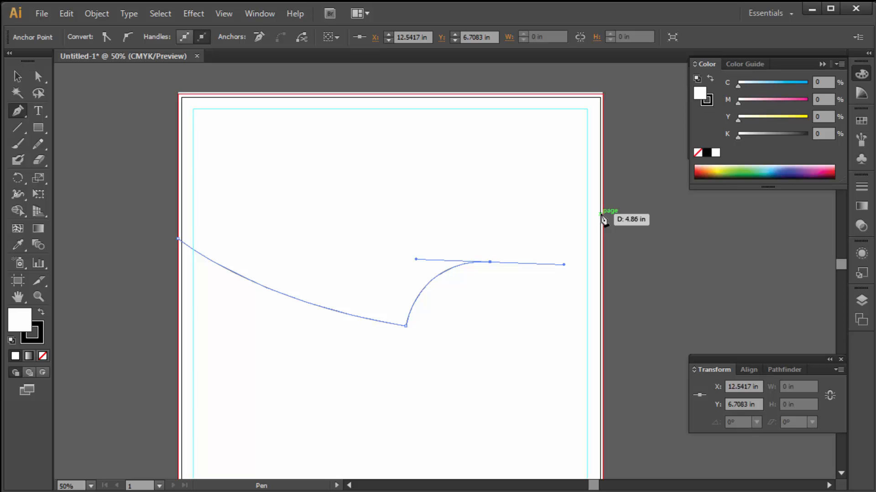
left_click_drag(603, 209, 603, 134)
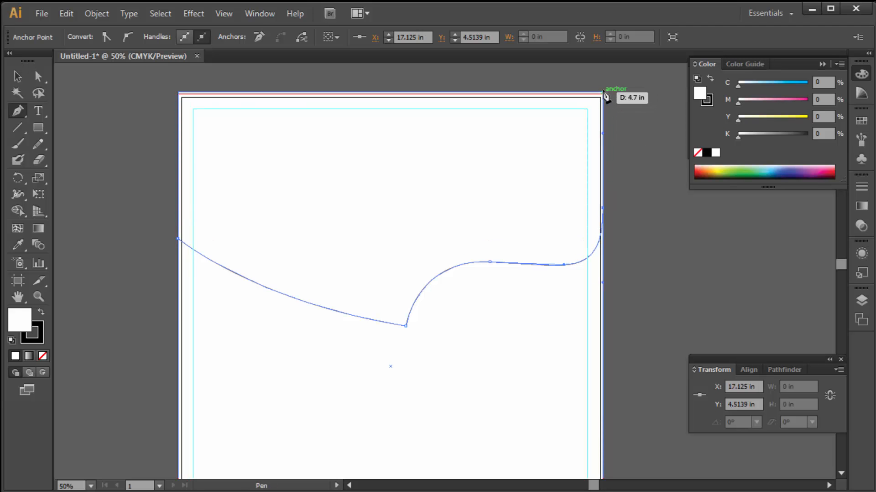
- Close the curved path through the page's upper-right and upper-left bleed corners back to its starting anchor
left_click(603, 94)
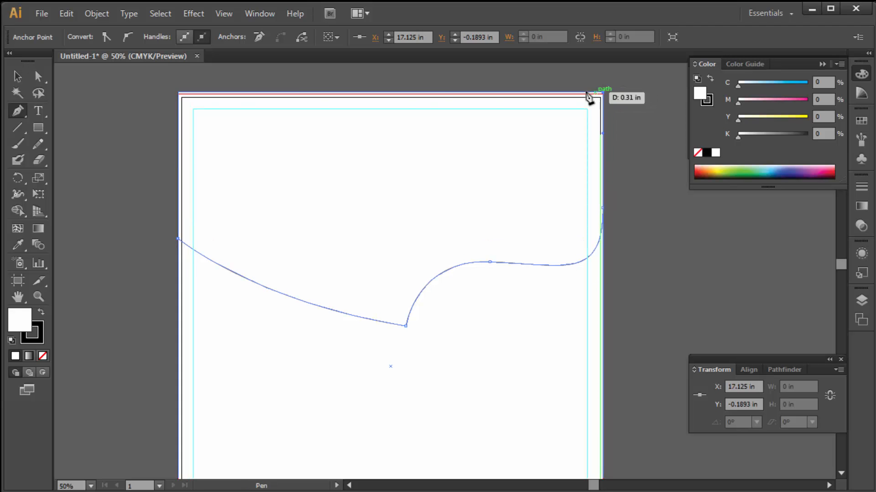
left_click(178, 94)
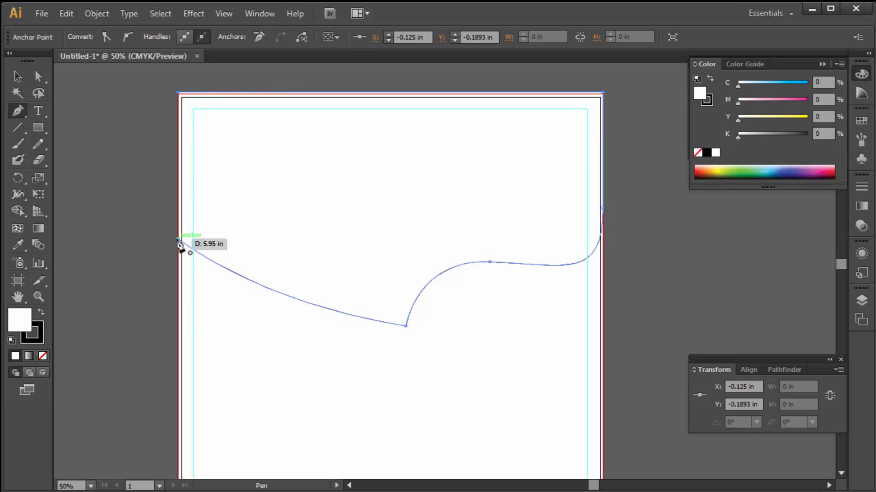
left_click(178, 240)
- Fill the closed header shape with 65% cyan and remove its stroke
left_click_drag(739, 85, 770, 84)
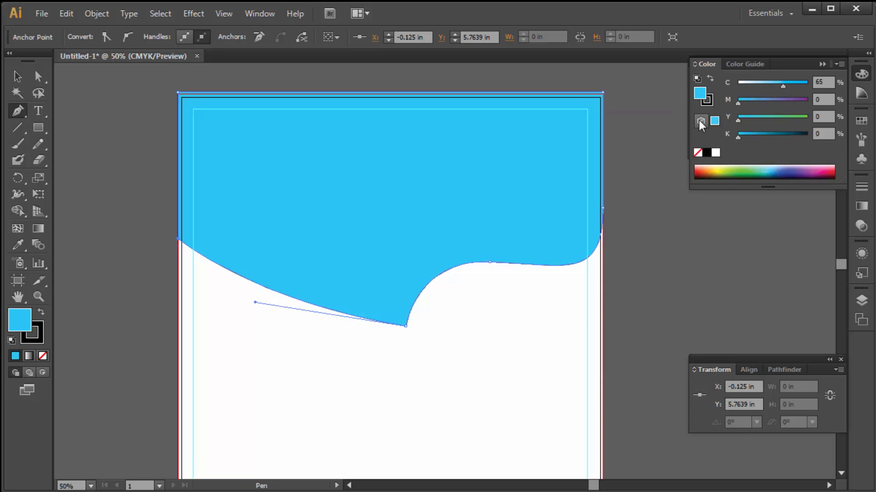
left_click(708, 103)
left_click(699, 153)
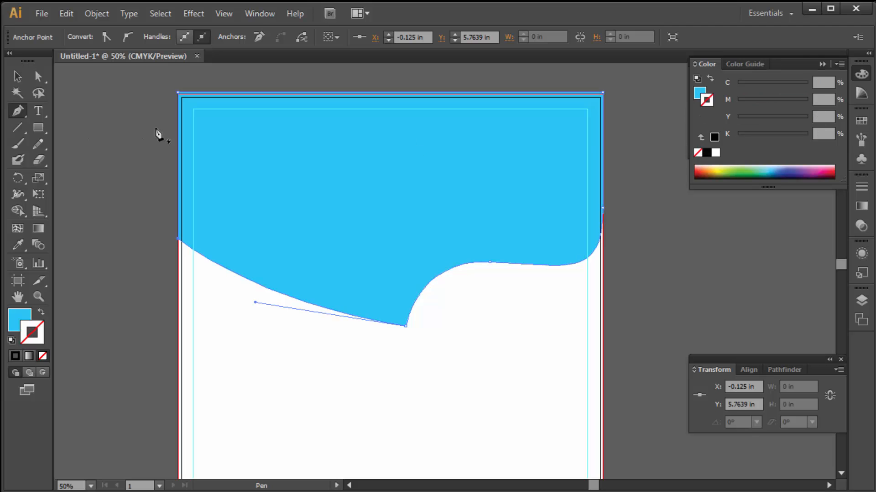
key("v")
left_click(153, 127)
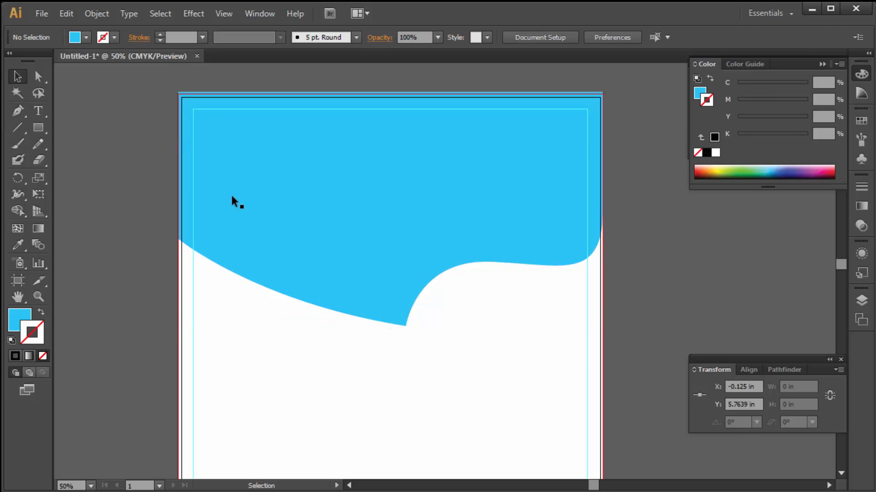
left_click(475, 201)
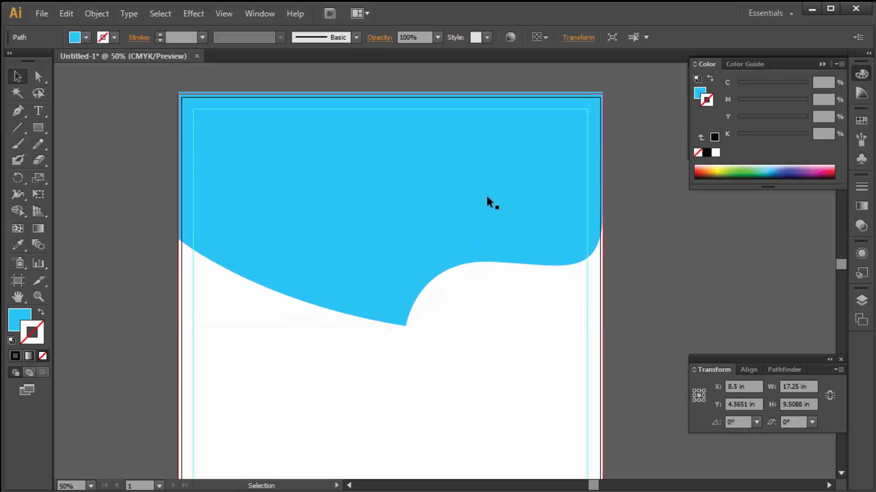
key("a")
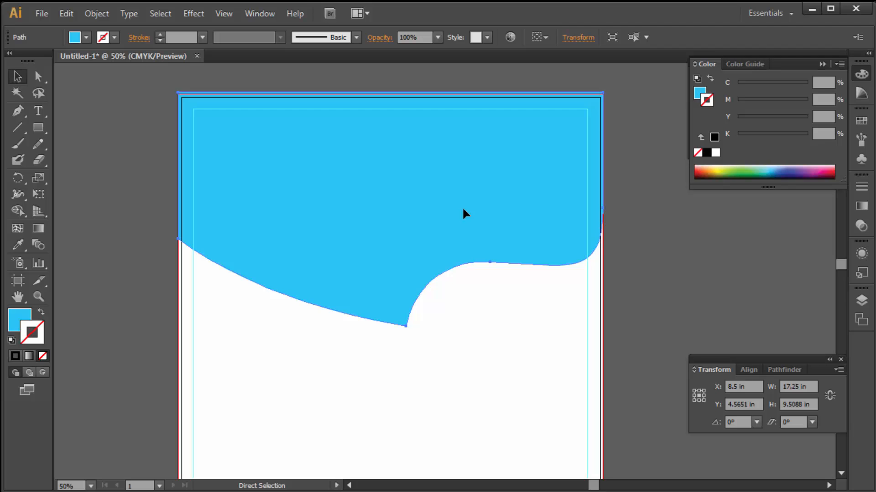
key("ctrl+shift+a")
left_click(439, 210)
key("ctrl+space")
left_click(578, 295, "ctrl")
left_click_drag(498, 260, 561, 326)
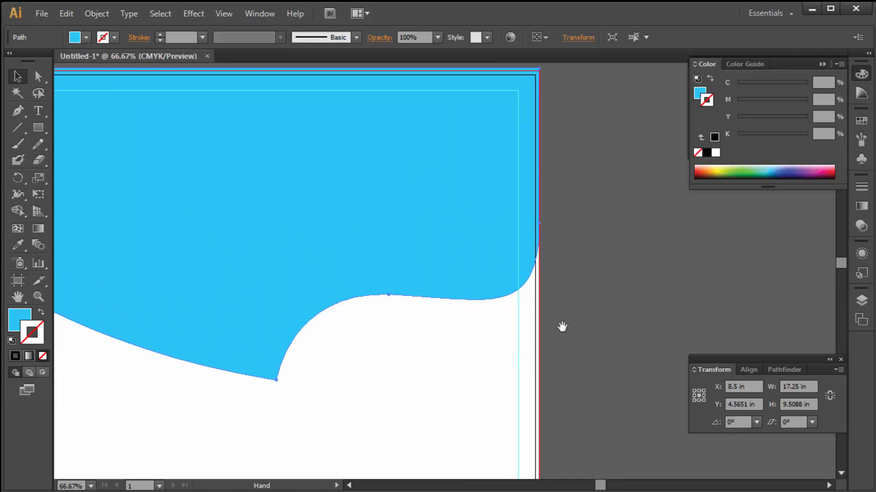
left_click(561, 327)
left_click(17, 110)
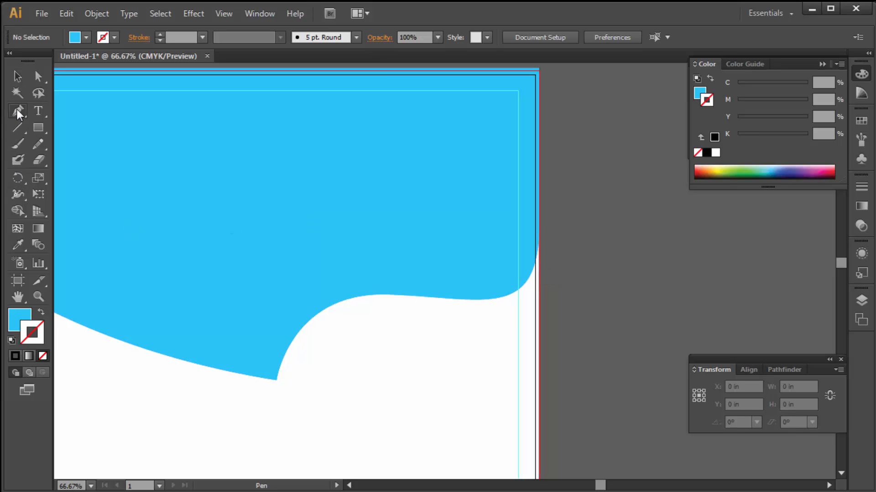
left_click(277, 383)
left_click_drag(551, 153, 669, 175)
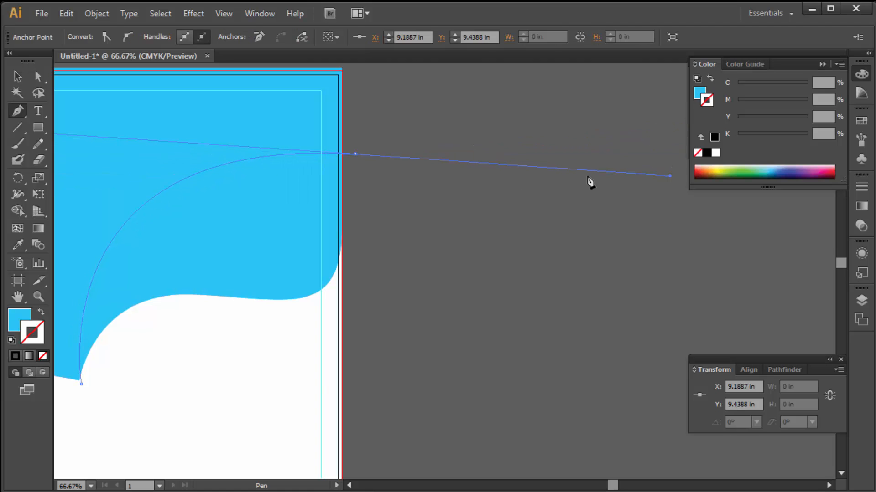
key("ctrl+minus")
left_click_drag(547, 181, 444, 251)
key("ctrl+z")
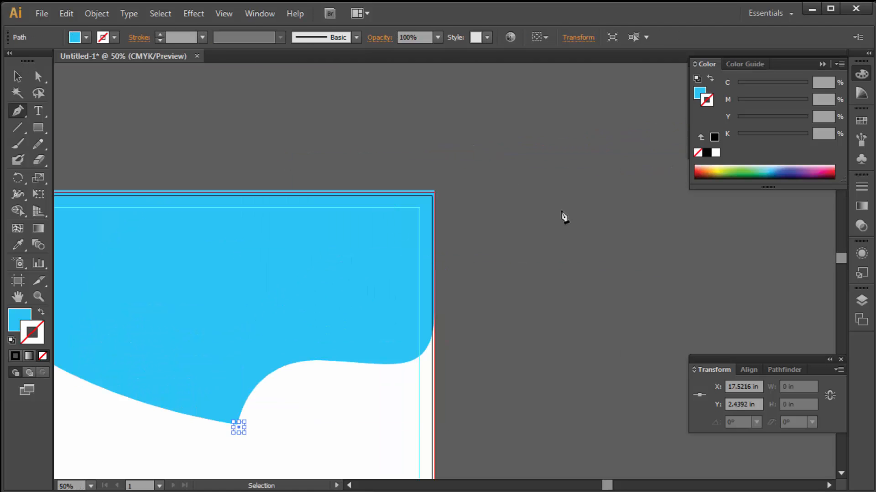
left_click(697, 93)
left_click(699, 154)
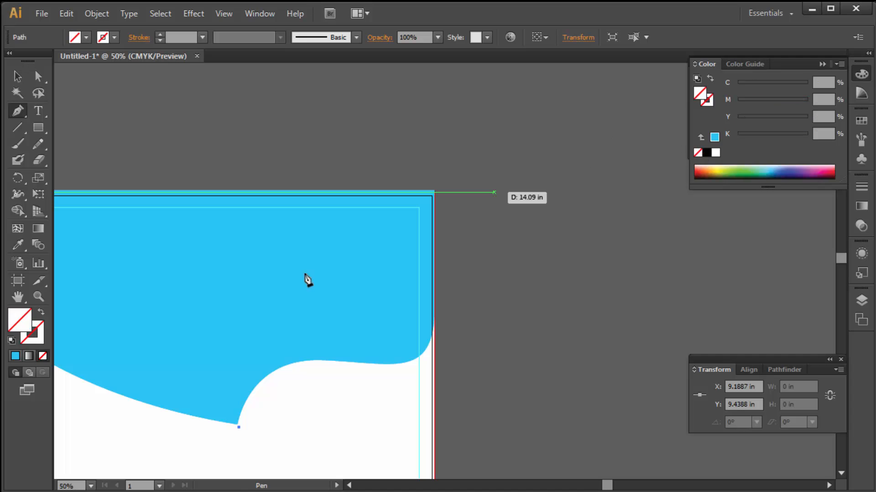
left_click_drag(447, 231, 656, 163)
key("ctrl+z")
key("ctrl+z")
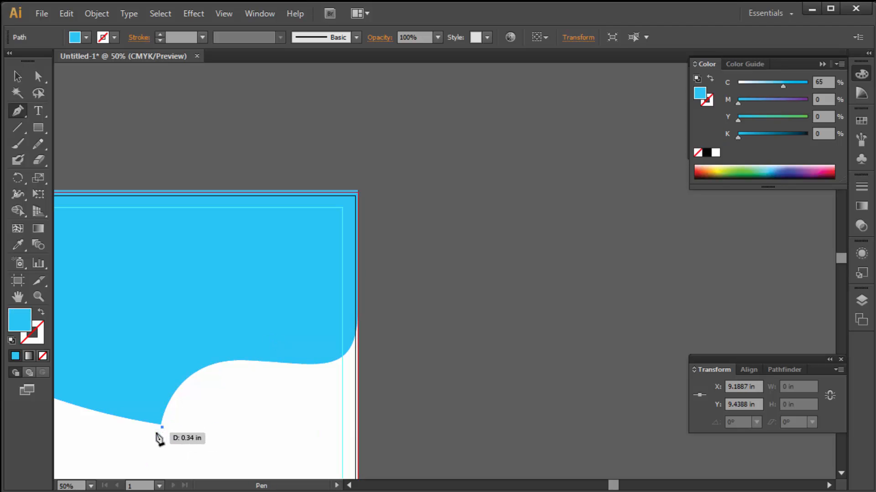
key("ctrl+z")
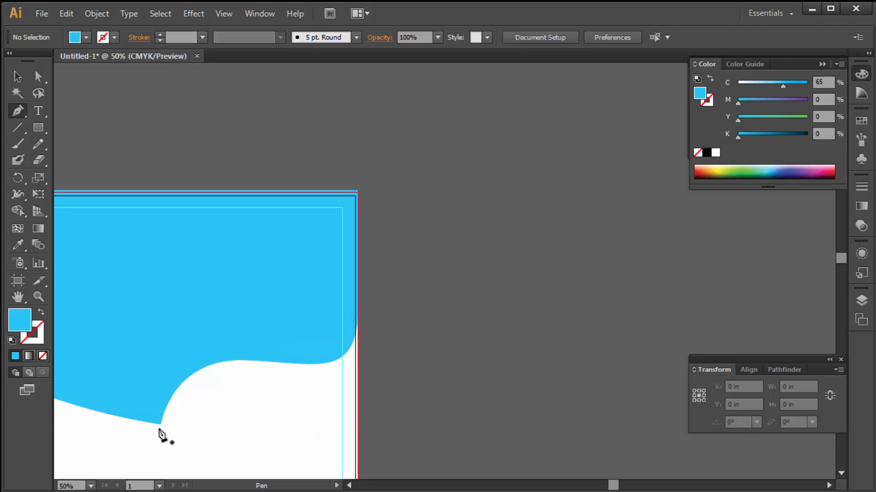
- Draw a curve without fill or stroke from just below the blue shape's cusp to past the page's right edge, at about X 17.46, Y 1.71 in
left_click(159, 431)
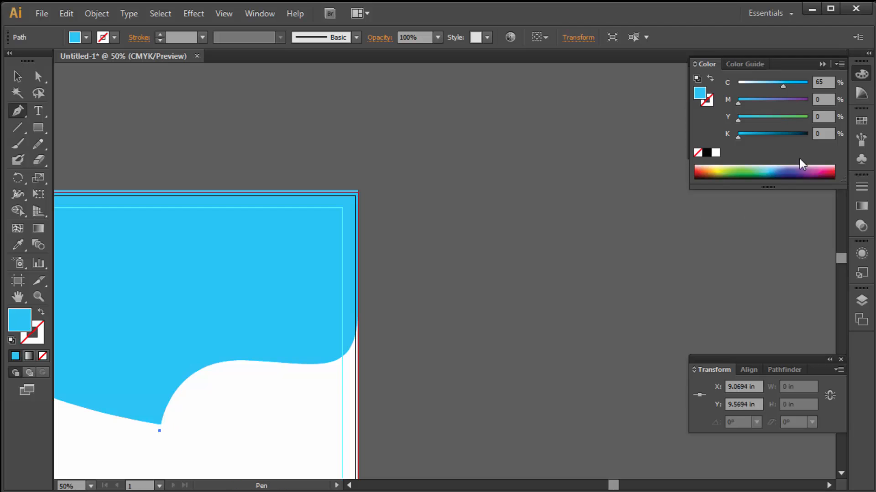
left_click(696, 155)
left_click_drag(366, 237, 560, 240)
left_click(366, 237)
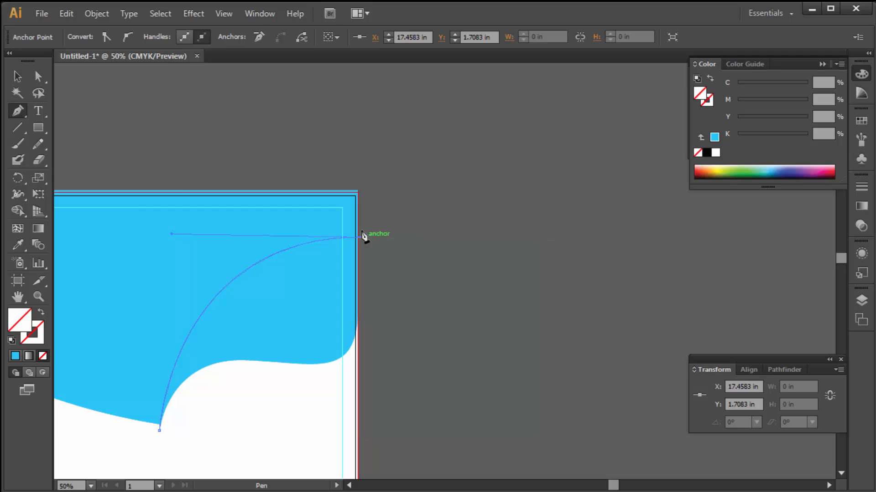
left_click(17, 77)
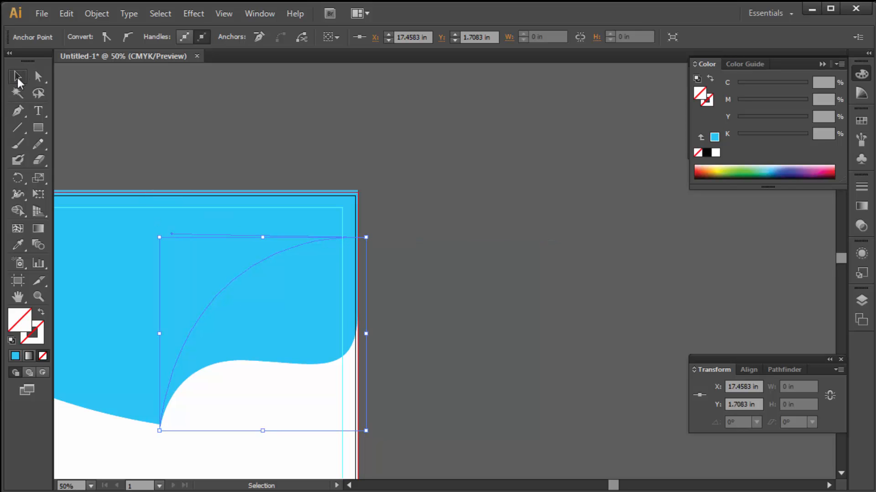
left_click(304, 150)
- Lock the blue header shape and the page background
key("ctrl+space")
left_click(370, 340, "ctrl")
left_click_drag(222, 359, 329, 363)
left_click(179, 308)
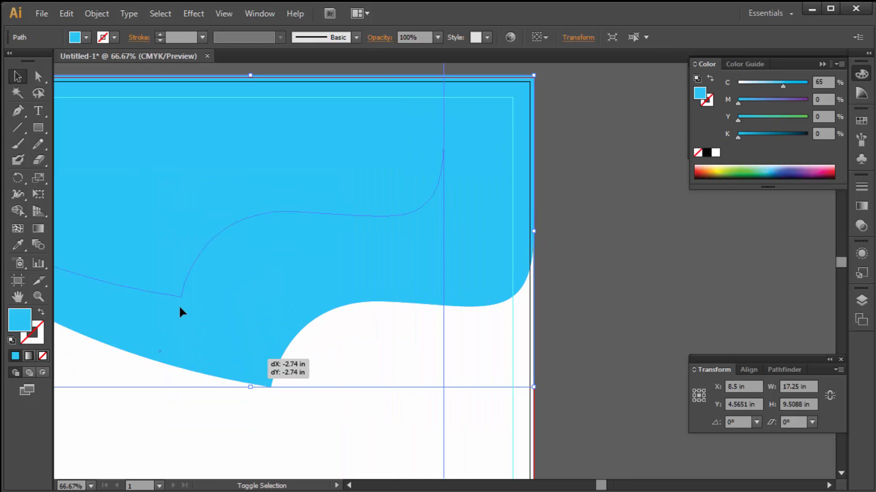
left_click(447, 354)
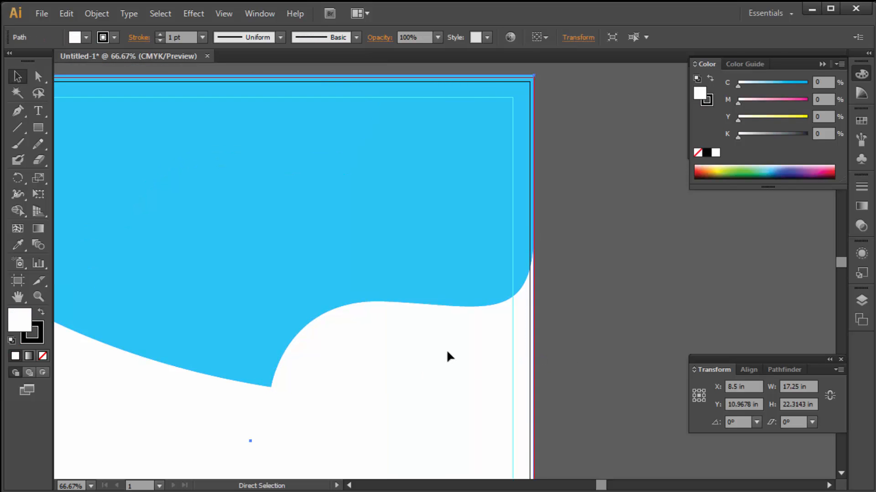
left_click(173, 288)
- Resize the unfilled curve from its lower-left corner to about 8.34 by 7.76 in, aligning its end with the header's cusp
left_click_drag(354, 400, 160, 281, "shift")
key("ctrl+space")
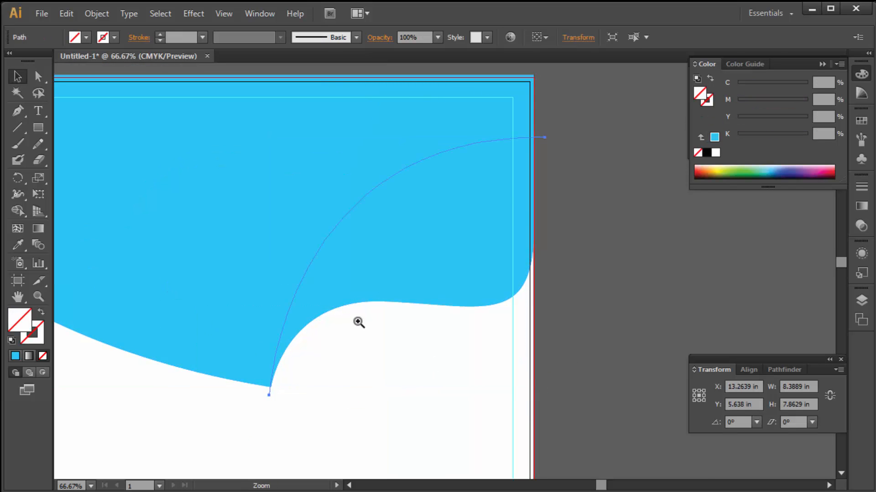
left_click(358, 321, "ctrl")
left_click(356, 326, "ctrl")
left_click(434, 322, "ctrl")
left_click_drag(371, 316, 378, 305)
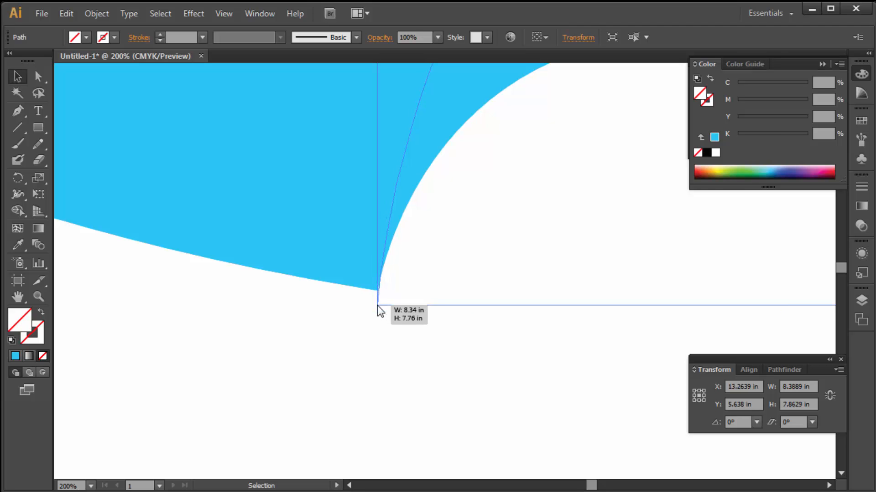
left_click(449, 326)
- Draw a second unfilled curve from just below the header's right-hand crest to past the page's right edge, at about X 17.83, Y 3.61 in
key("ctrl+alt+space")
left_click(570, 252, "ctrl+alt")
left_click(570, 252, "ctrl+alt")
left_click(569, 253, "ctrl+alt")
key("space")
left_click_drag(539, 222, 492, 274)
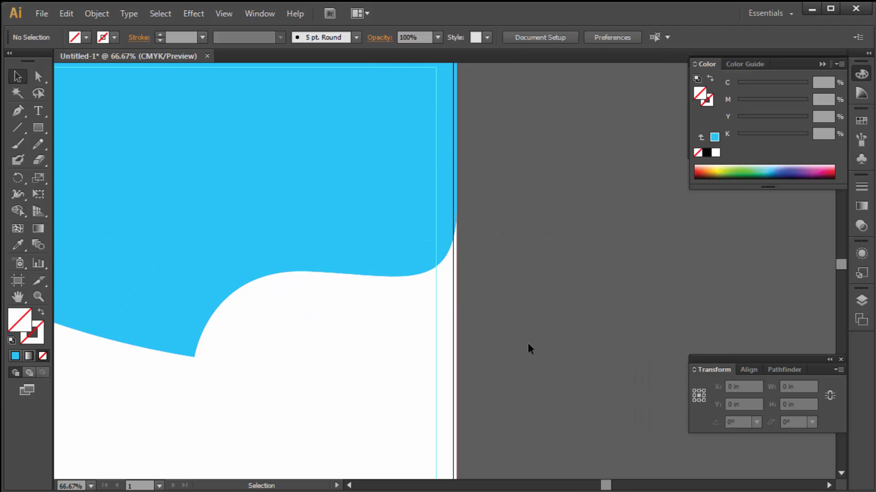
left_click(18, 114)
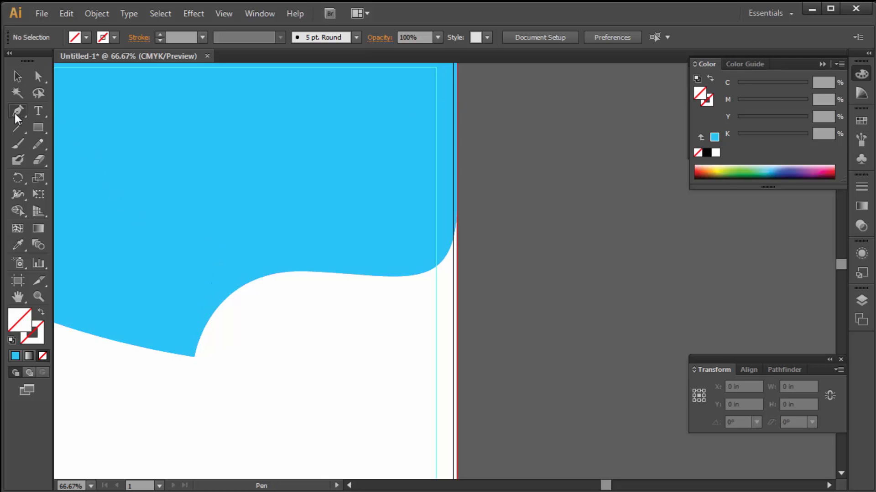
left_click(291, 286)
left_click_drag(479, 168, 645, 179)
left_click(18, 76)
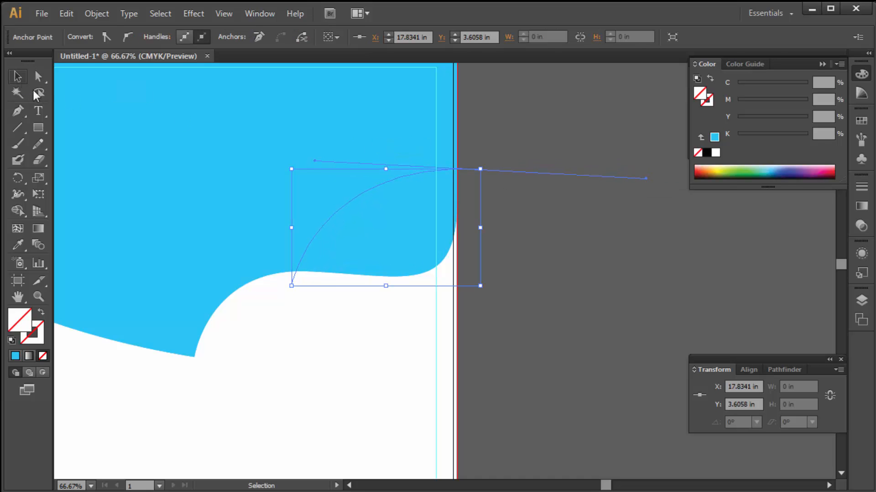
left_click(357, 316)
- Draw an unfilled curve from outside the page's left edge, about X -0.46, Y 3.25 in, to just below the cusp, about X 9.23, Y 9.81 in
scroll(410, 314, "left", 6)
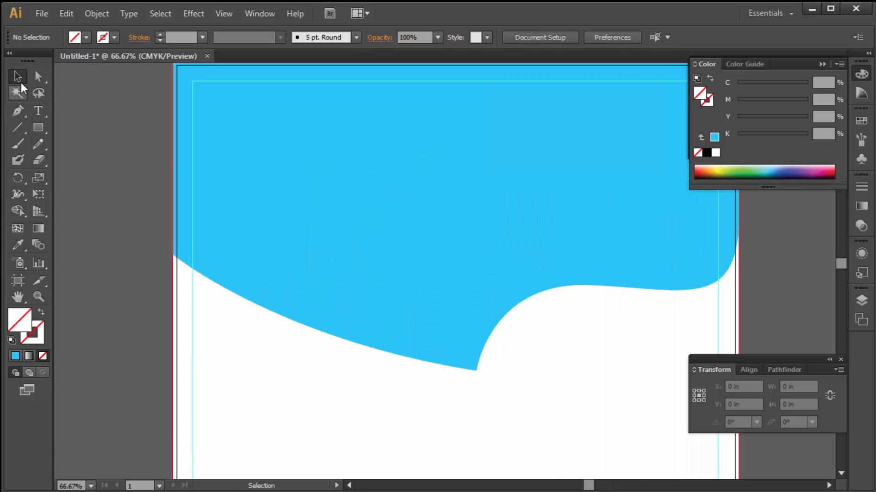
left_click(17, 113)
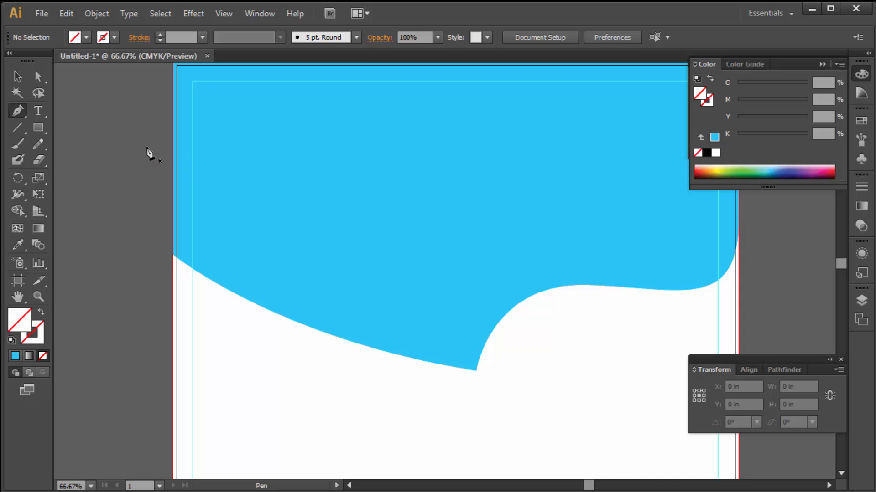
left_click(162, 173)
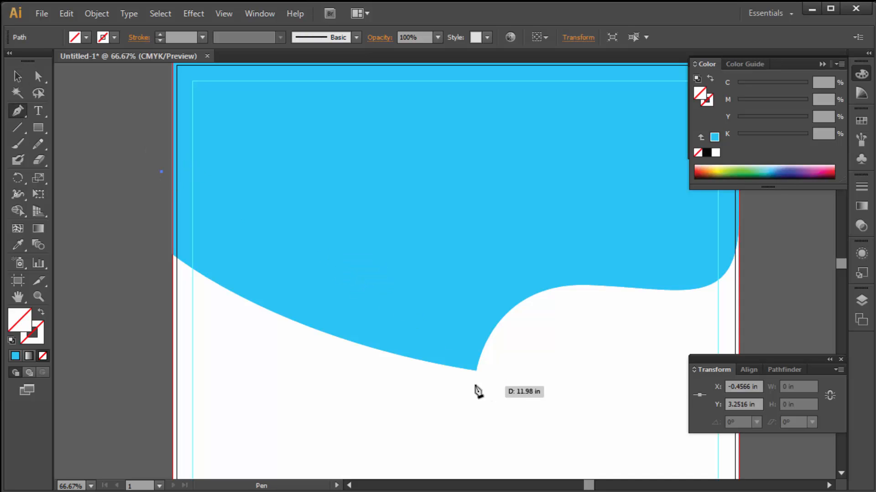
left_click_drag(478, 374, 493, 343)
left_click(15, 79)
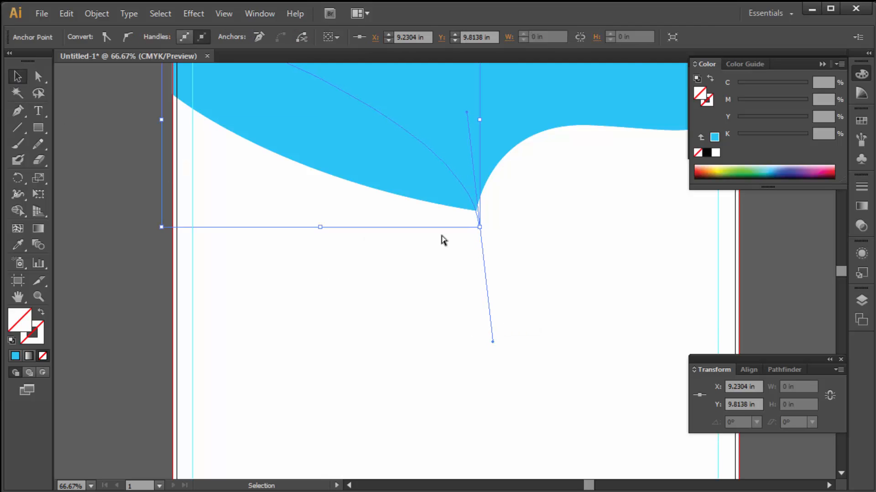
- Divide the header shape along the three unfilled curves and ungroup the resulting pieces
key("ctrl+minus")
left_click(159, 104)
left_click_drag(142, 86, 672, 349)
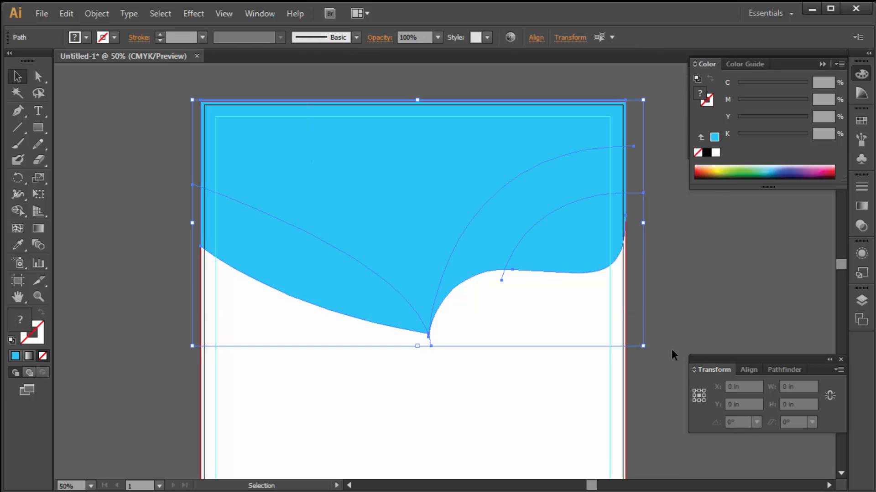
left_click(784, 370)
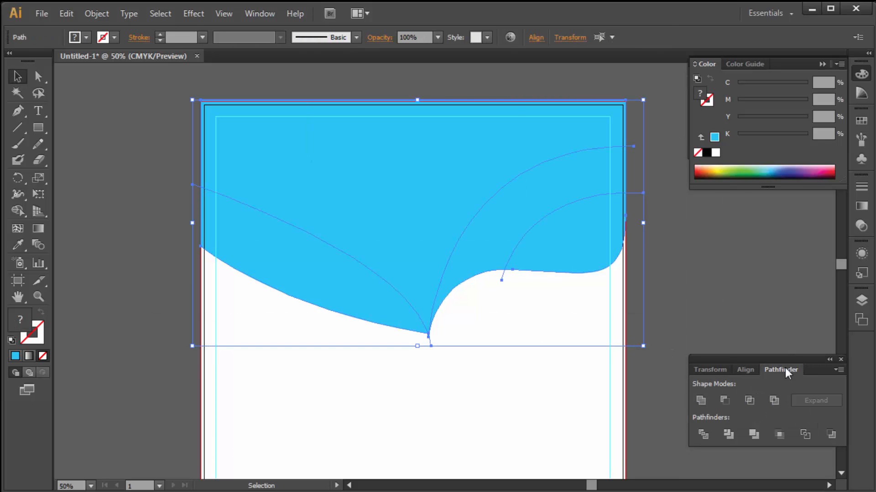
left_click(702, 433)
right_click(382, 210)
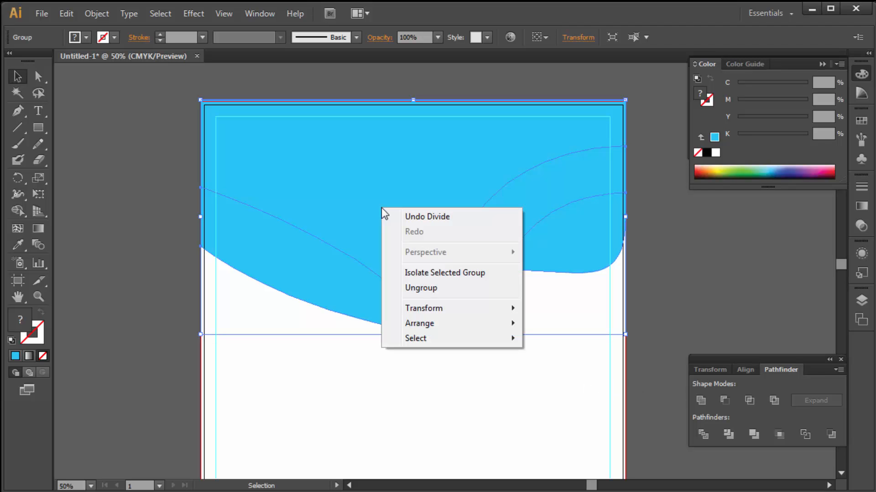
left_click(417, 288)
- Remove the large central piece of the divided header and unlock the original header shape and page background
left_click(338, 91)
left_click(341, 133)
key("ctrl+2")
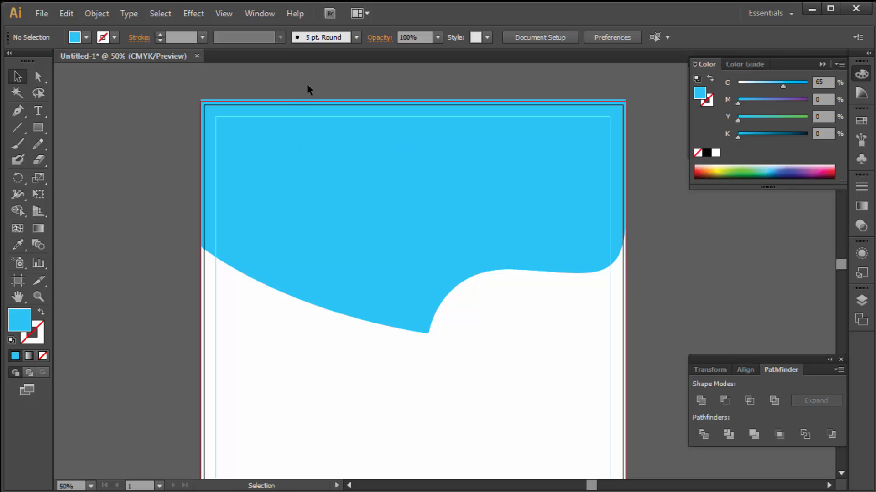
key("ctrl+alt+2")
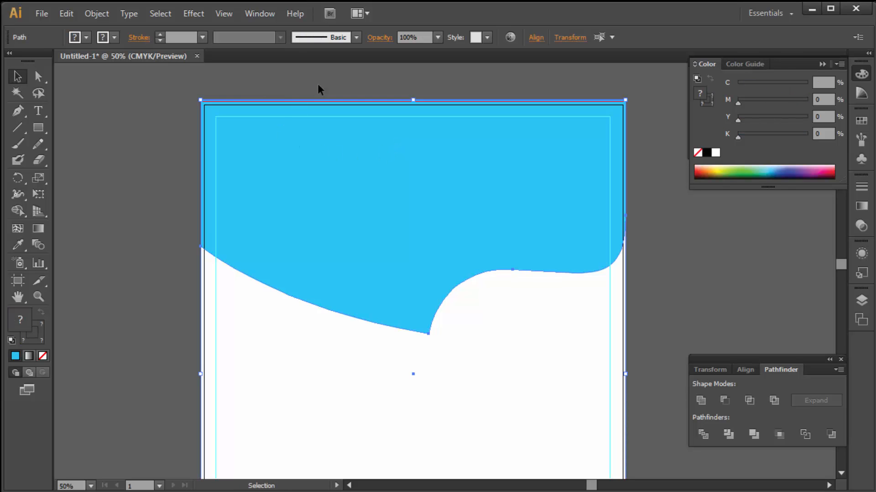
- Set the fill of the undivided header shape to 100% cyan
left_click(318, 83)
left_click(307, 371)
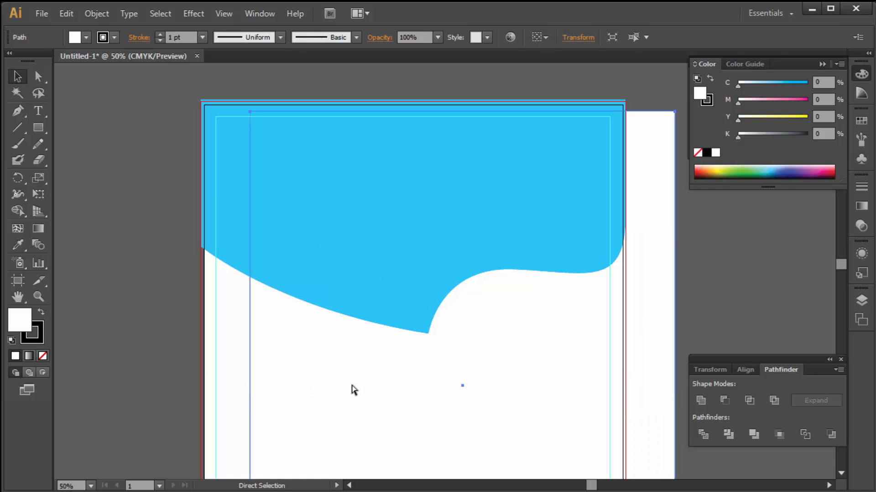
left_click(334, 179)
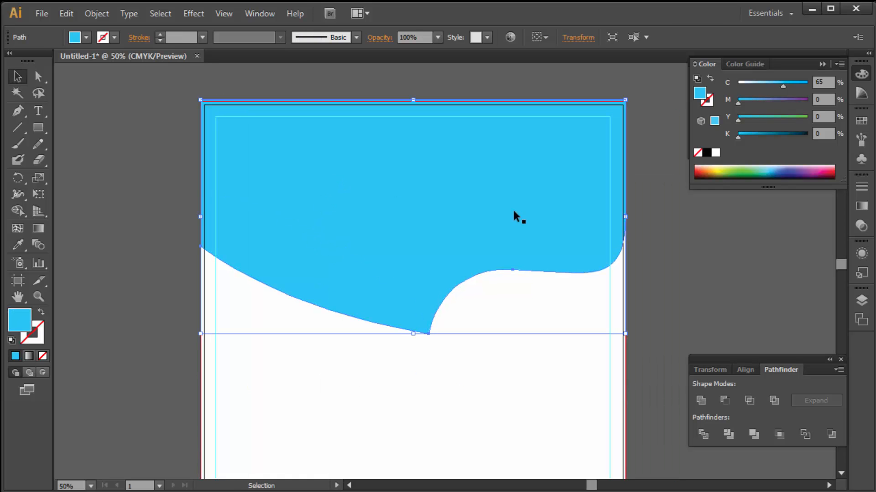
left_click_drag(783, 87, 807, 87)
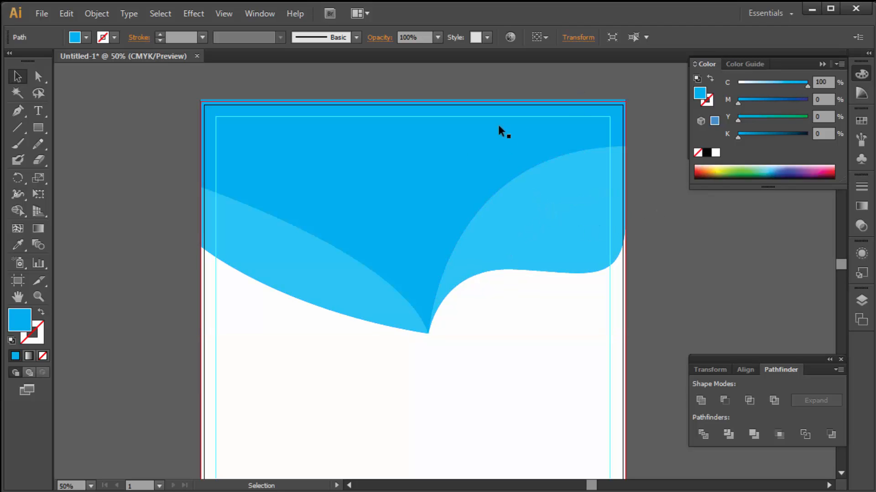
- Duplicate the undivided header shape in place and nudge the copy slightly down so a thin band extends below the original's curved edge
key("a")
key("v")
key("Down")
key("Down")
key("Down")
key("Down")
key("Down")
key("Down")
key("Down")
key("Down")
key("Down")
key("Down")
key("Down")
key("Down")
key("Down")
key("Down")
key("Down")
key("Down")
key("Down")
key("Down")
key("Down")
key("Down")
key("Down")
key("Down")
key("Down")
key("Down")
key("Down")
key("Down")
key("Down")
key("Down")
key("Down")
key("Down")
key("Down")
key("Down")
key("Down")
key("Down")
key("Down")
key("Down")
key("Down")
key("Down")
key("Down")
key("Down")
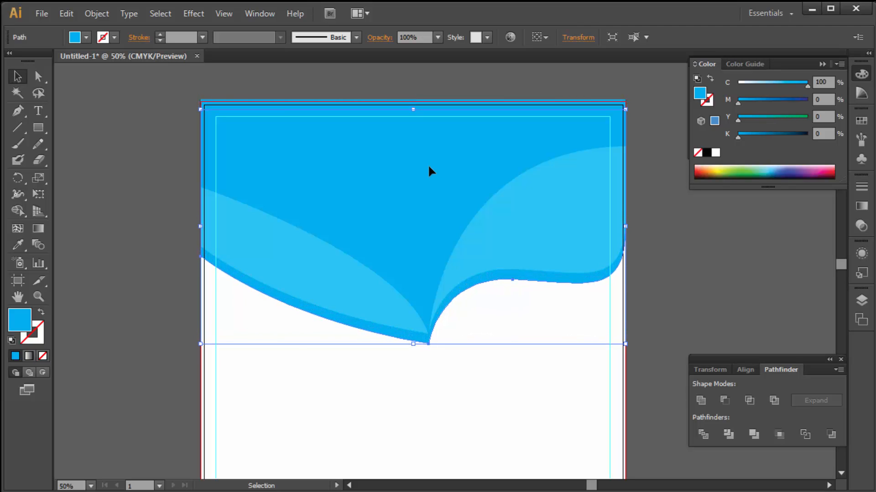
- Lighten the lowered header copy to 49% cyan and send it behind the original header shape
left_click_drag(775, 81, 772, 84)
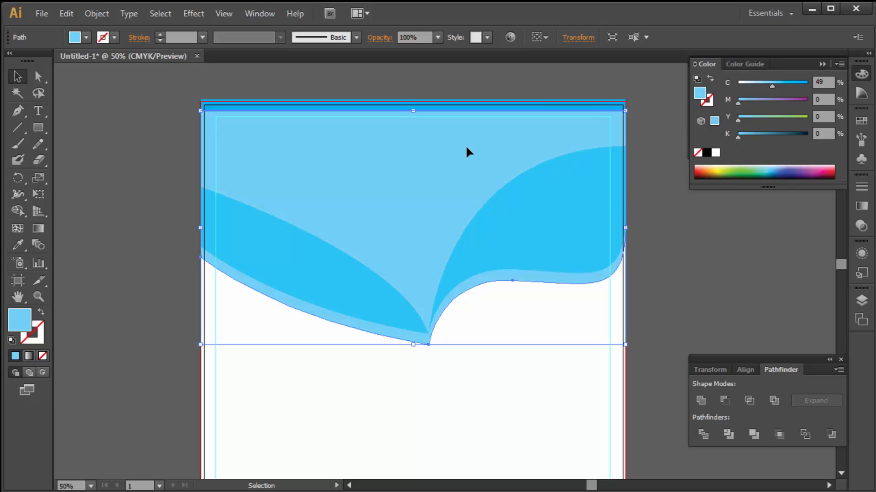
right_click(393, 151)
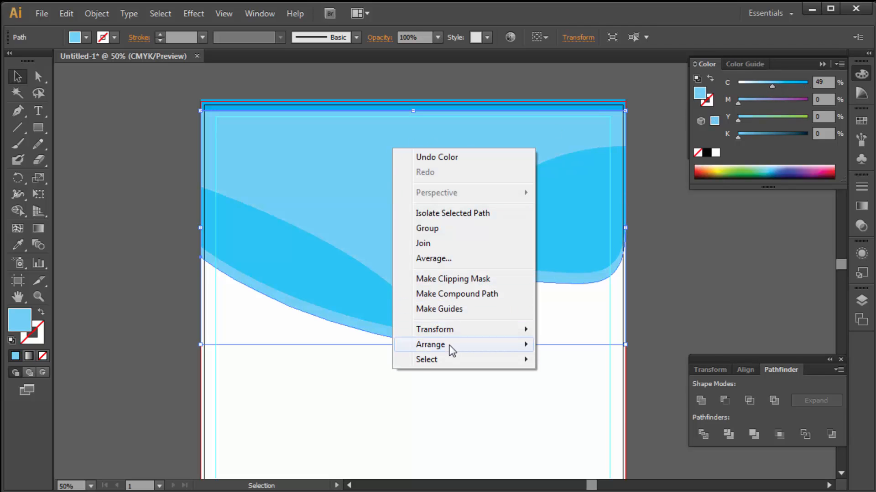
mouse_move(448, 346)
left_click(607, 383)
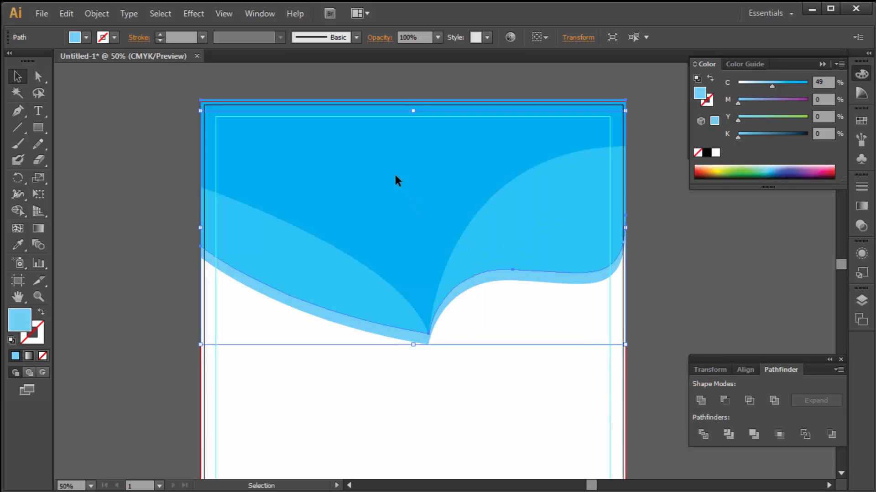
- Fill the curved band rising from the cusp to the right edge with orange: 0% cyan, 36% magenta, 100% yellow
left_click(379, 233)
left_click(578, 238)
left_click(555, 196)
left_click_drag(761, 118, 807, 118)
left_click_drag(782, 86, 762, 99)
left_click(770, 101)
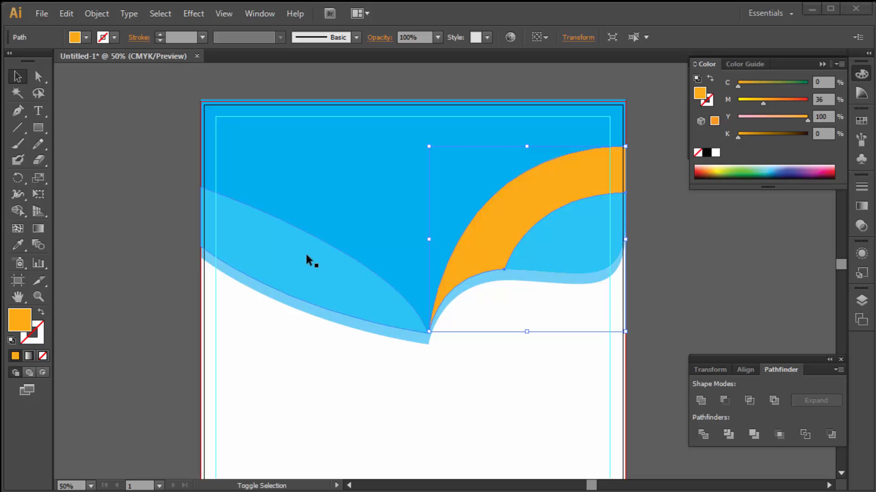
- Try a yellow-green fill of 29% cyan, 0% magenta and 100% yellow on the curved band, and return it to orange
left_click(738, 101)
left_click(758, 84)
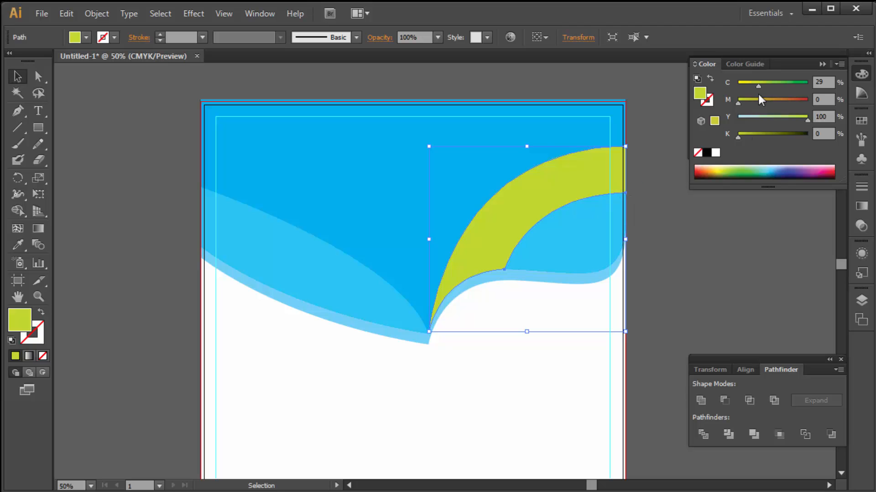
left_click(738, 84)
left_click(762, 102)
- Recolour the left leaf-shaped piece and the right corner piece green by adding about 60% yellow to their fill
left_click(575, 235)
left_click(345, 250, "shift")
left_click(766, 117)
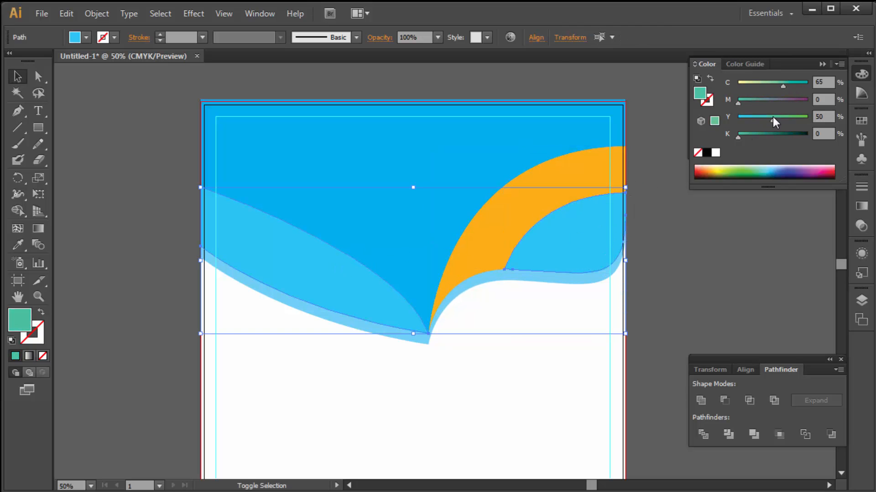
left_click_drag(772, 117, 816, 117)
left_click(781, 119)
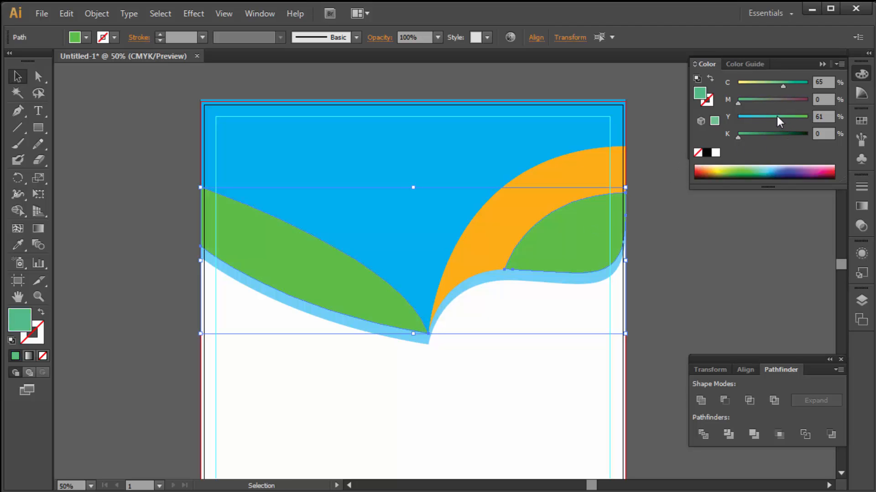
- Fill the thin lower band with dark green: 100% cyan, 30% magenta, 100% yellow
left_click(525, 272)
left_click_drag(765, 118, 814, 117)
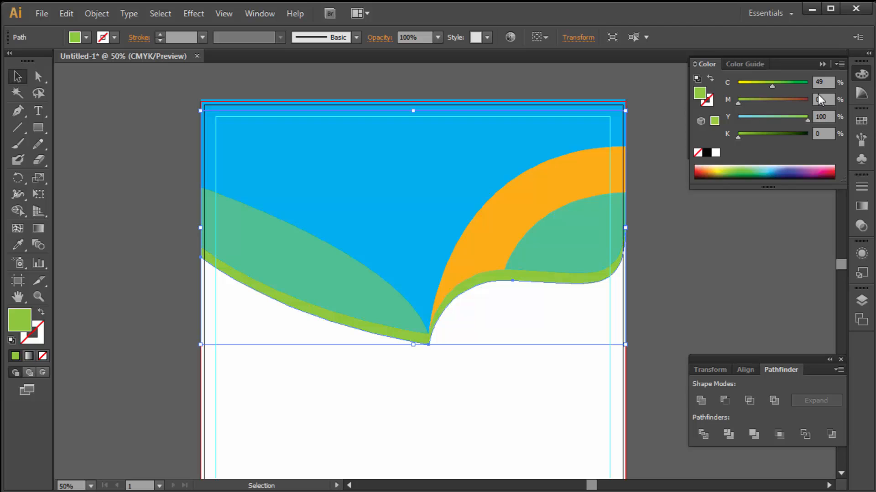
left_click_drag(792, 86, 835, 87)
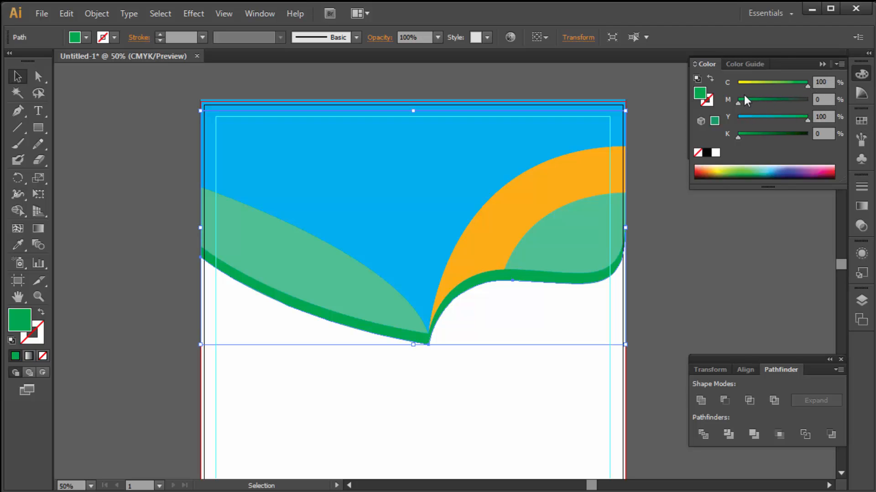
left_click(760, 101)
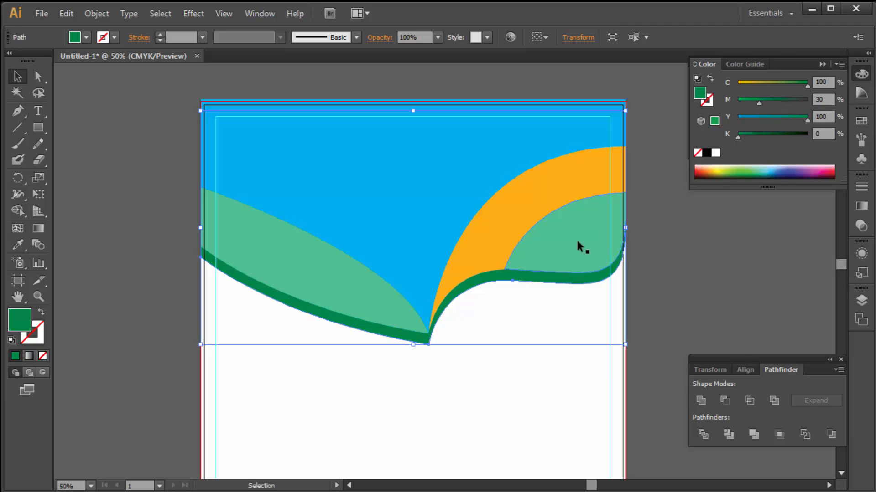
- Set the opacity of the orange band and the two light green pieces to 60%
left_click(560, 220)
left_click(510, 191, "shift")
left_click(334, 251, "shift")
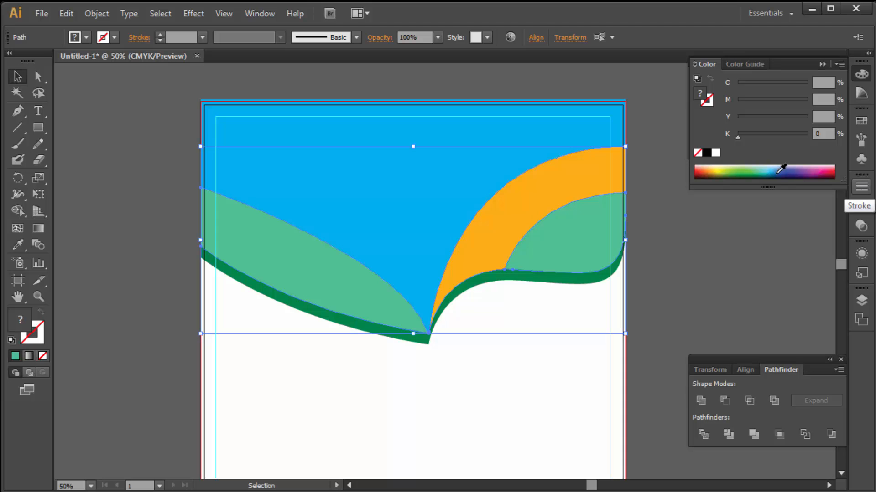
left_click(259, 15)
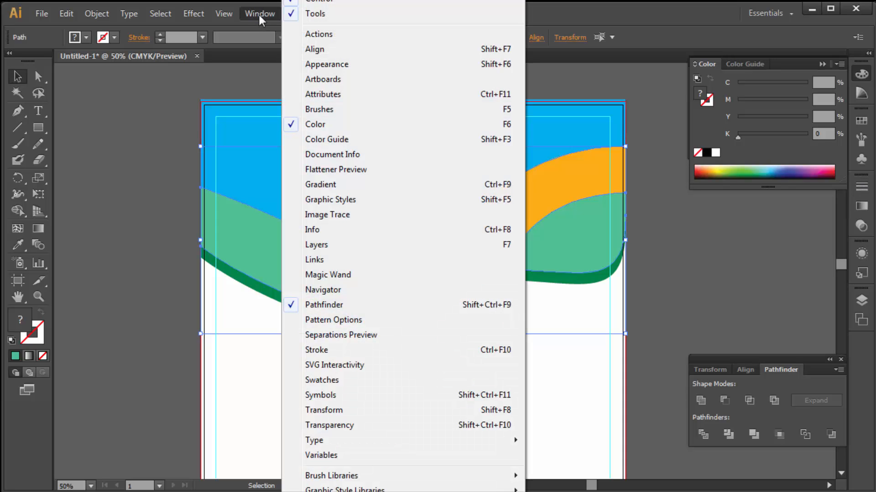
left_click(325, 426)
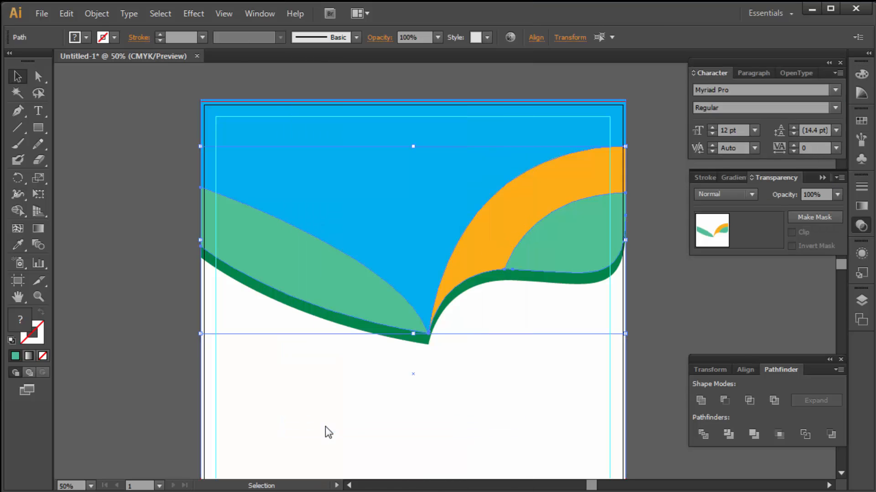
left_click(838, 195)
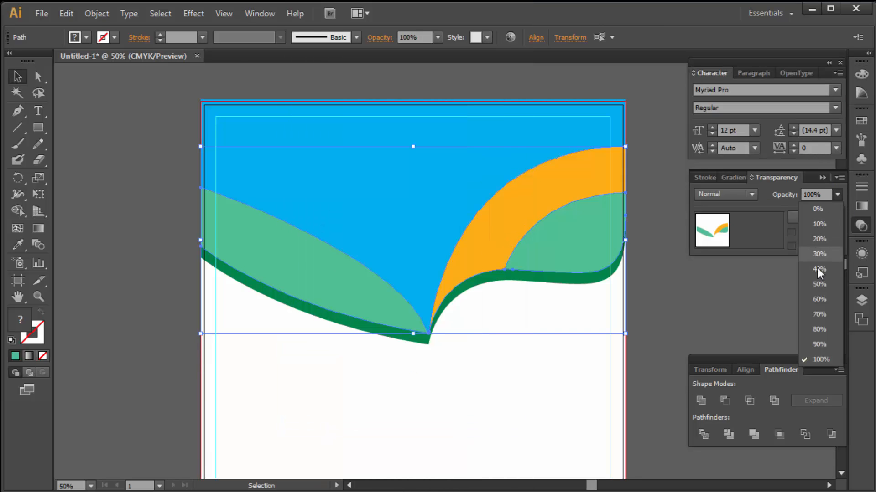
left_click(819, 299)
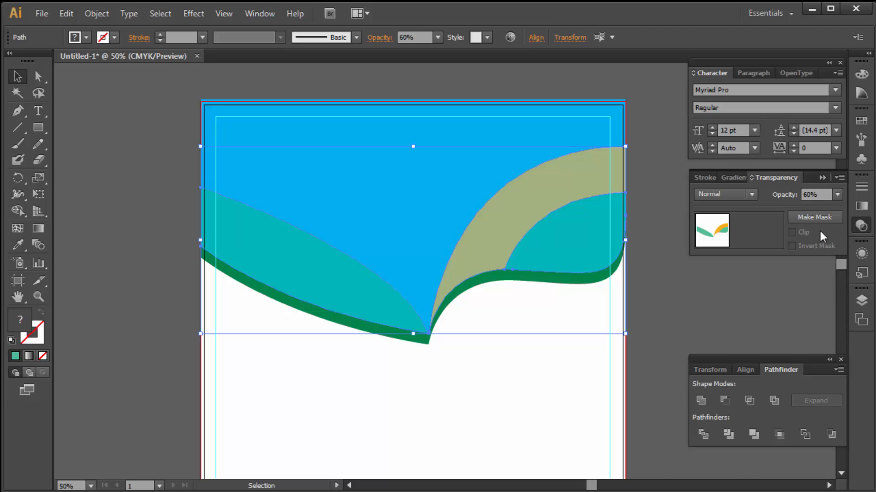
- Place the JPEG image "wall ccc" from the Desktop into the poster document
left_click(705, 304)
left_click(360, 185)
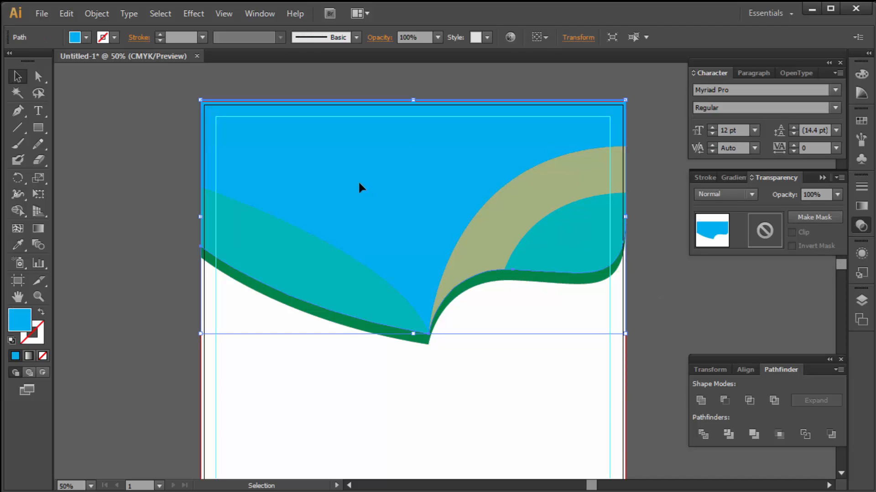
left_click(41, 14)
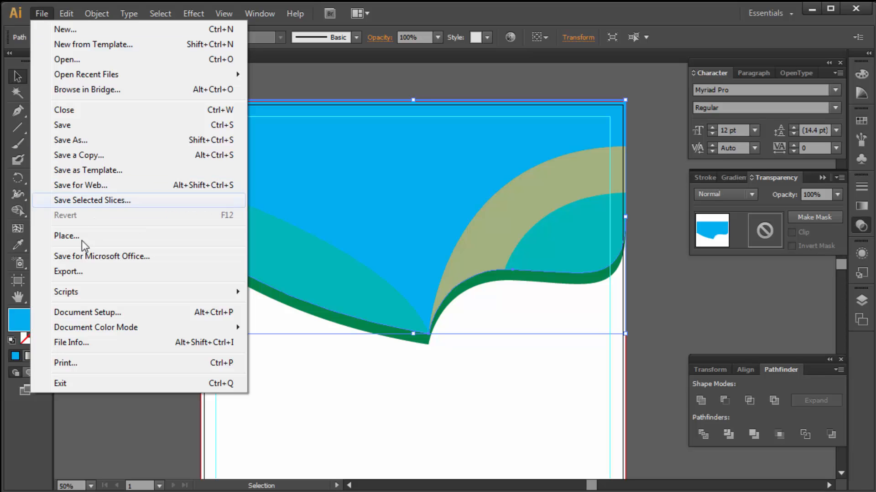
left_click(71, 237)
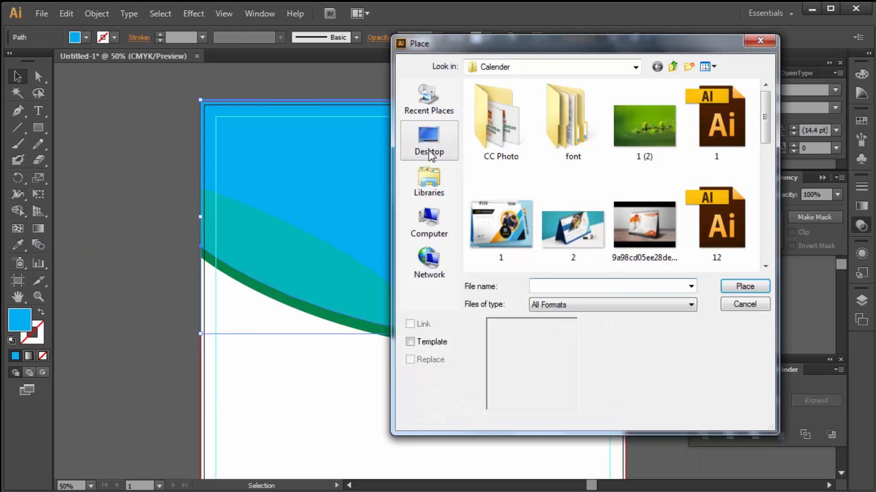
left_click(429, 146)
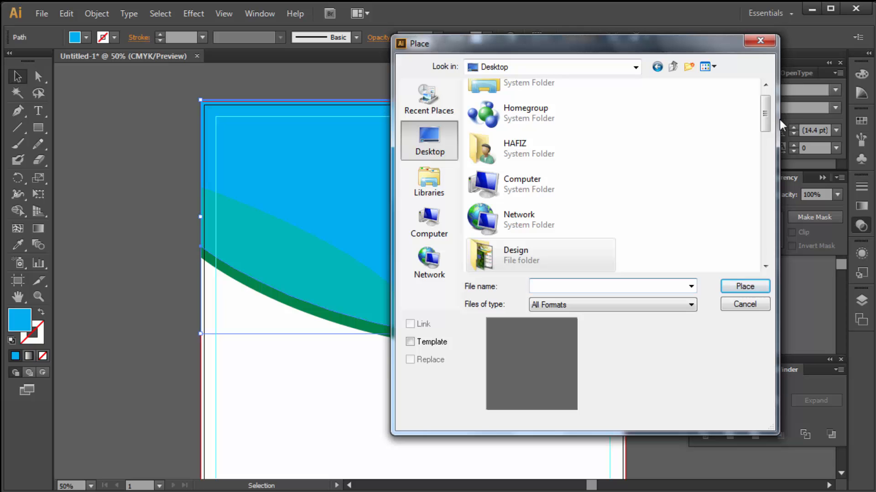
left_click_drag(766, 111, 784, 244)
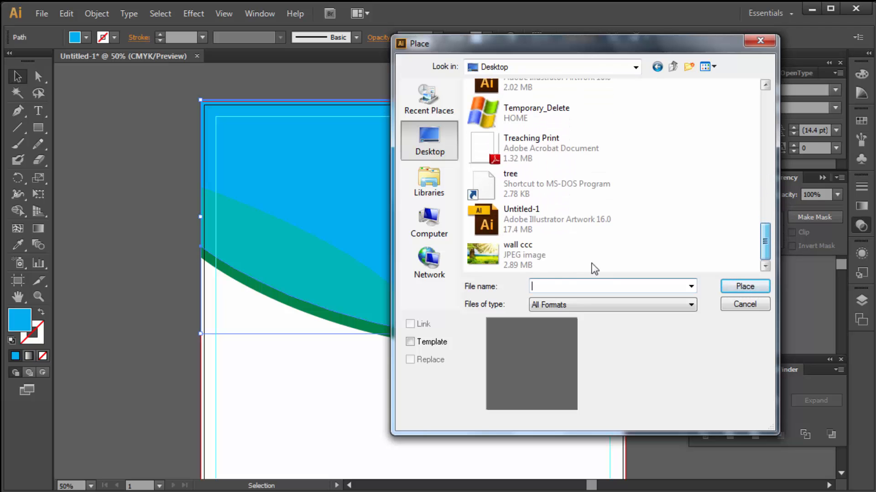
left_click(507, 262)
left_click(737, 286)
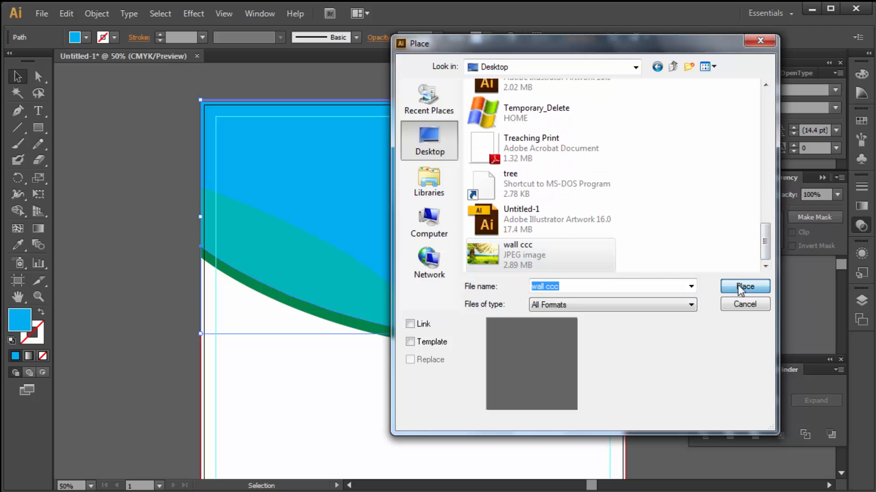
- Position and scale the placed landscape image over the header to about 17.25 in wide and 9.95 in tall
key("ctrl+minus")
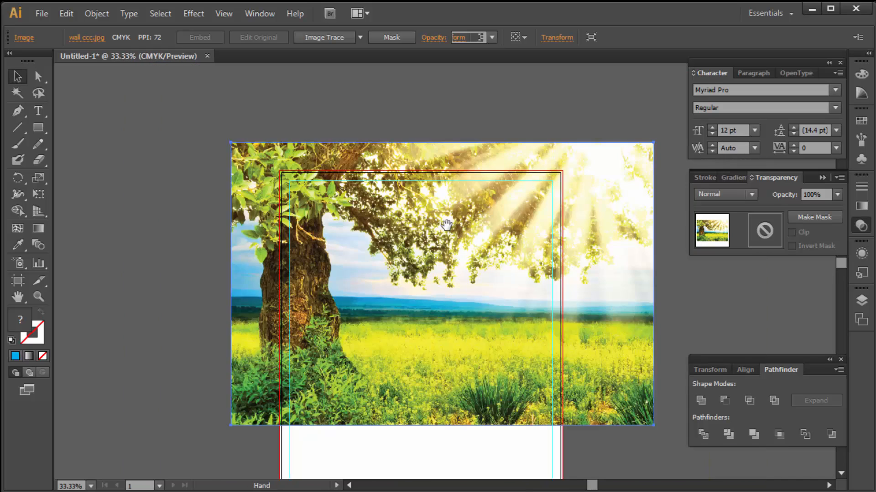
left_click_drag(446, 225, 504, 321)
left_click_drag(401, 265, 393, 197)
key("ctrl+minus")
left_click_drag(600, 404, 489, 295)
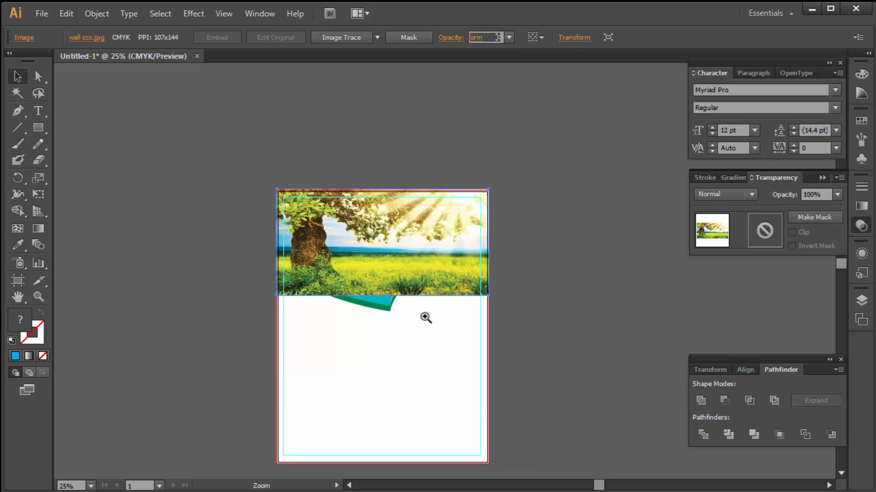
key("ctrl+plus")
left_click_drag(387, 248, 389, 264)
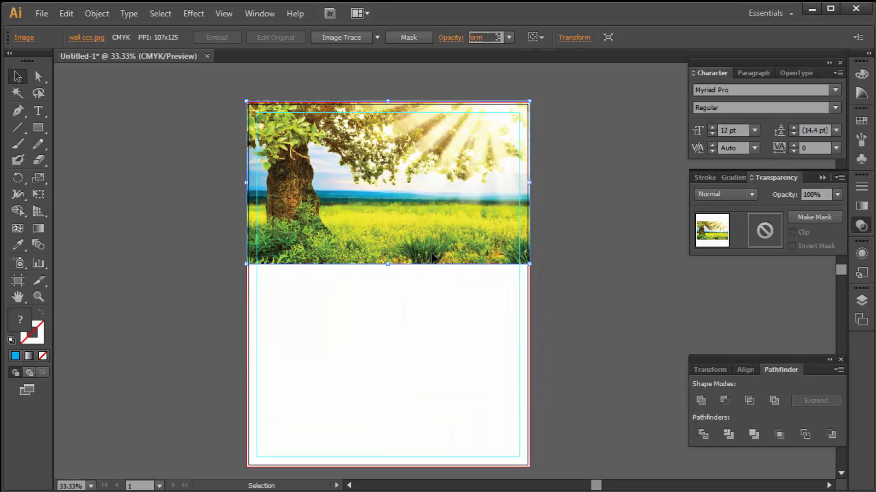
- Send the landscape image to the back and clip it with the blue header shape using a clipping mask
right_click(364, 137)
mouse_move(421, 220)
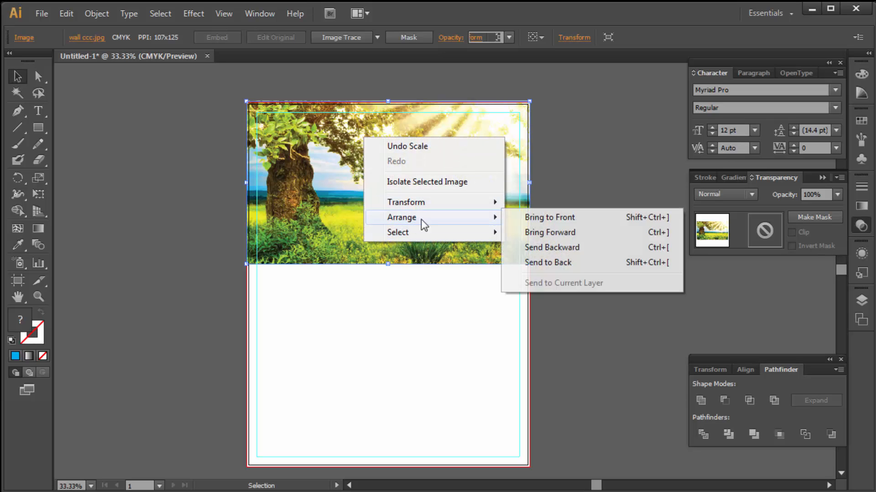
left_click(557, 264)
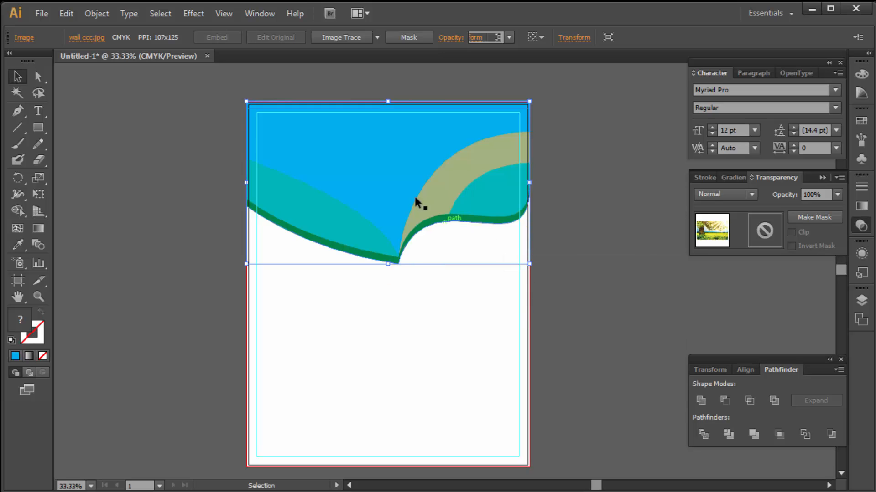
left_click(371, 146, "shift")
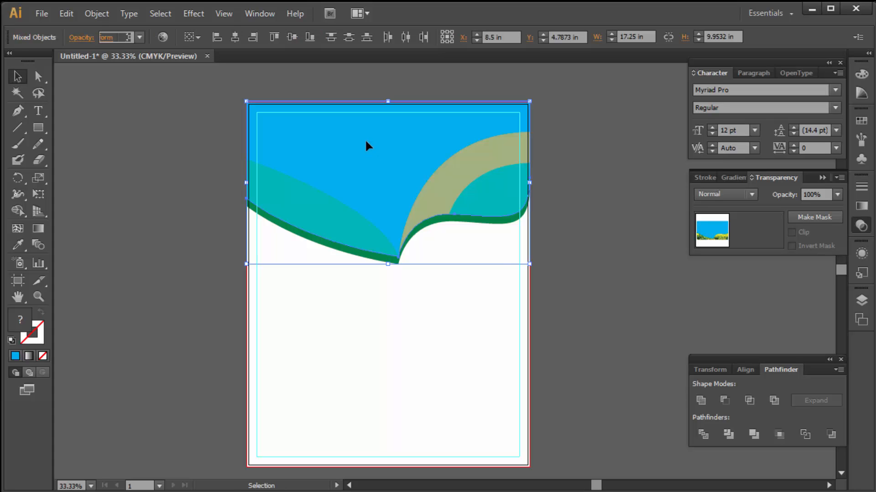
right_click(368, 146)
left_click(408, 223)
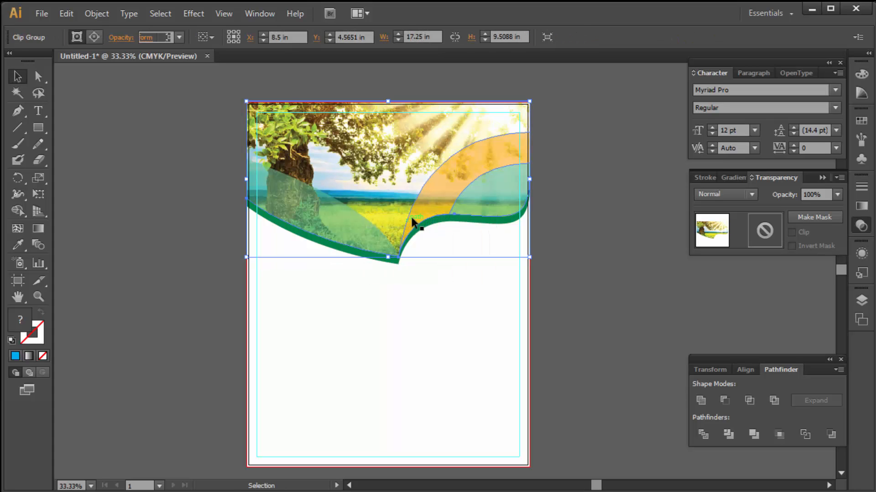
left_click(606, 301)
- Lighten the thin dark green band under the header by setting its fill to about 75% cyan and 0% magenta
key("ctrl+space")
left_click(434, 297, "ctrl")
key("Tab")
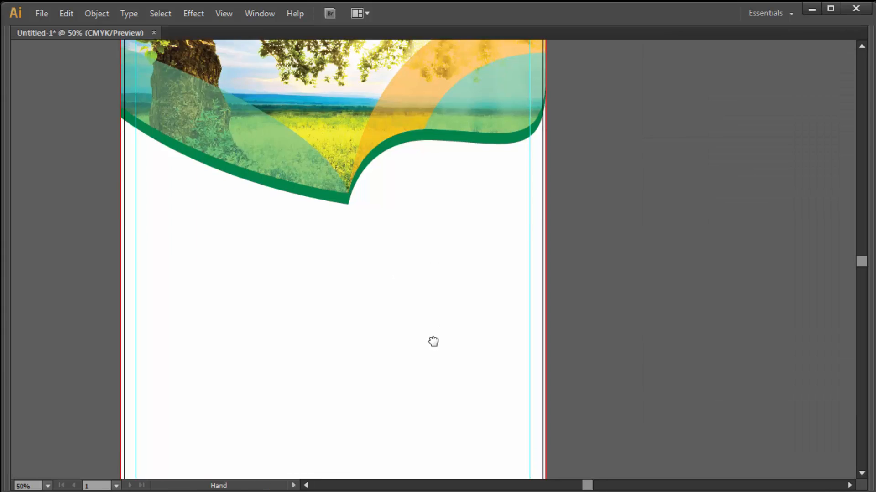
scroll(429, 319, "up", 5)
left_click(404, 296)
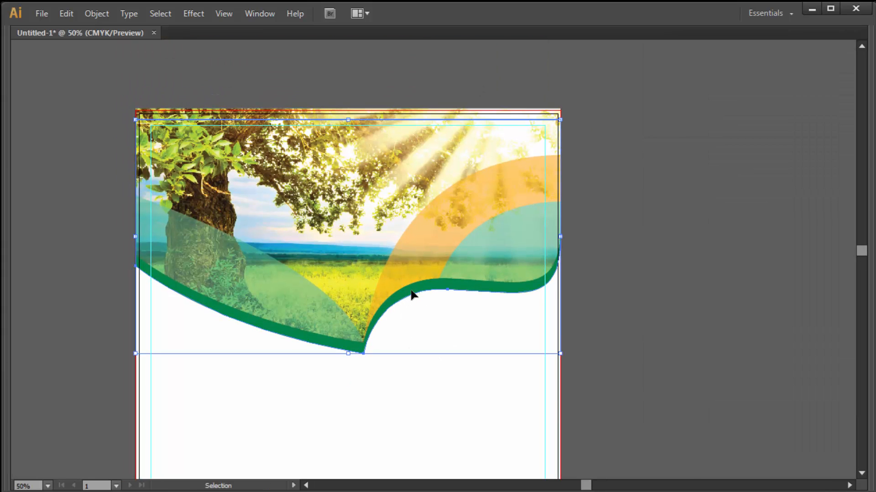
key("Tab")
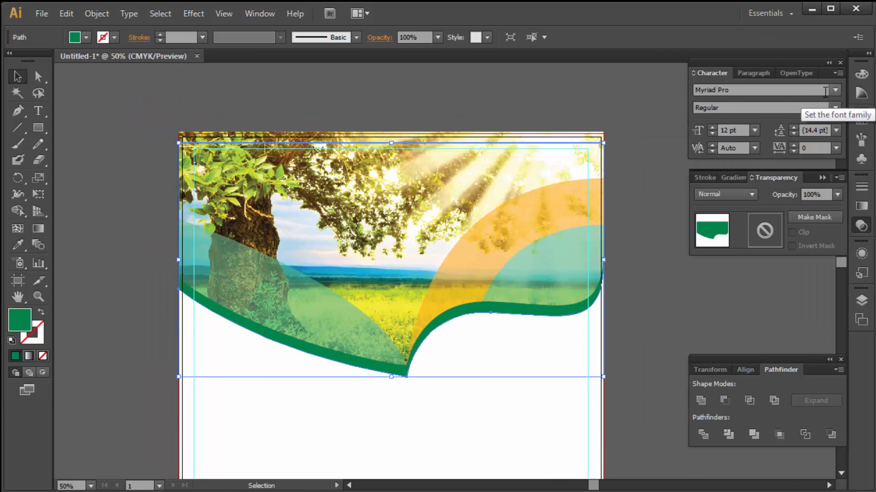
left_click(856, 76)
left_click_drag(754, 101, 739, 100)
left_click_drag(806, 87, 789, 86)
key("Tab")
left_click(635, 226)
- Reduce the height of all header shapes together to about 9 in, keeping the upper edge in place
left_click_drag(509, 401, 509, 402)
left_click_drag(655, 404, 100, 82)
key("Tab")
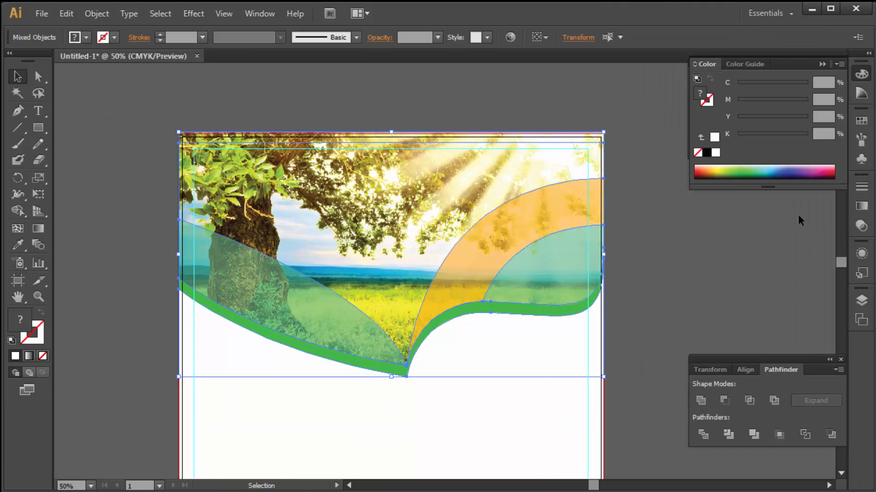
left_click(710, 371)
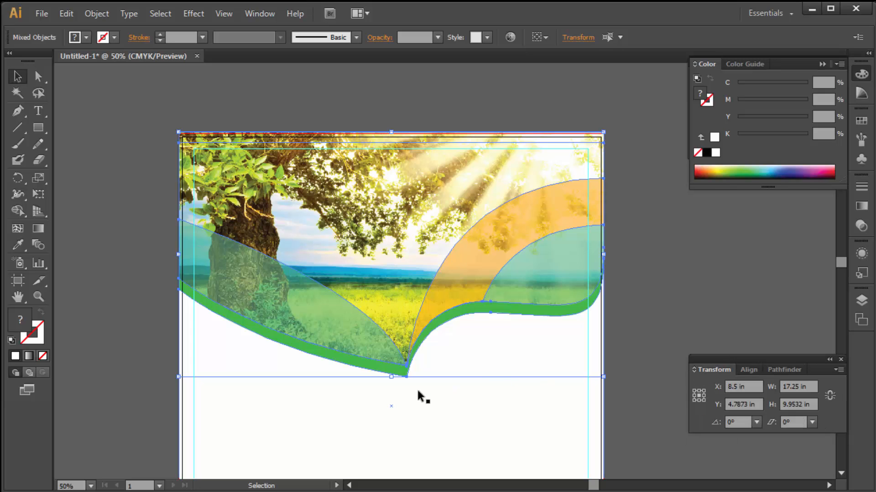
left_click_drag(391, 376, 391, 353)
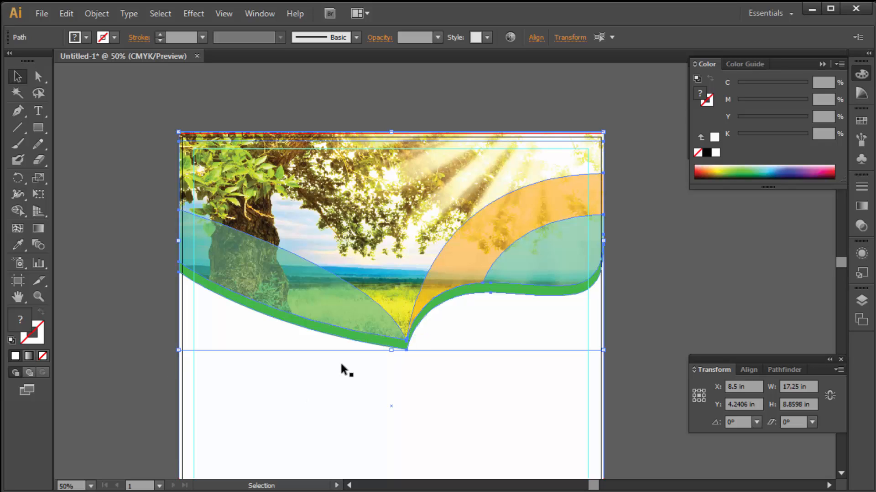
left_click_drag(390, 349, 391, 355)
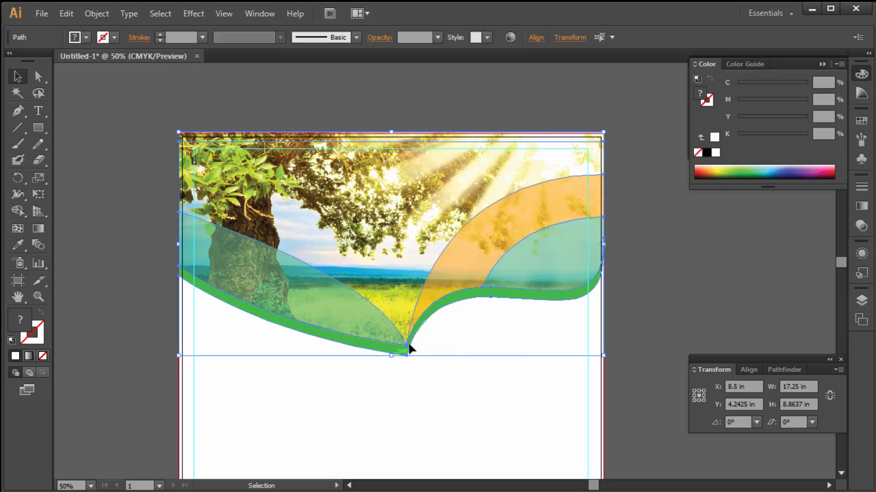
left_click(648, 305)
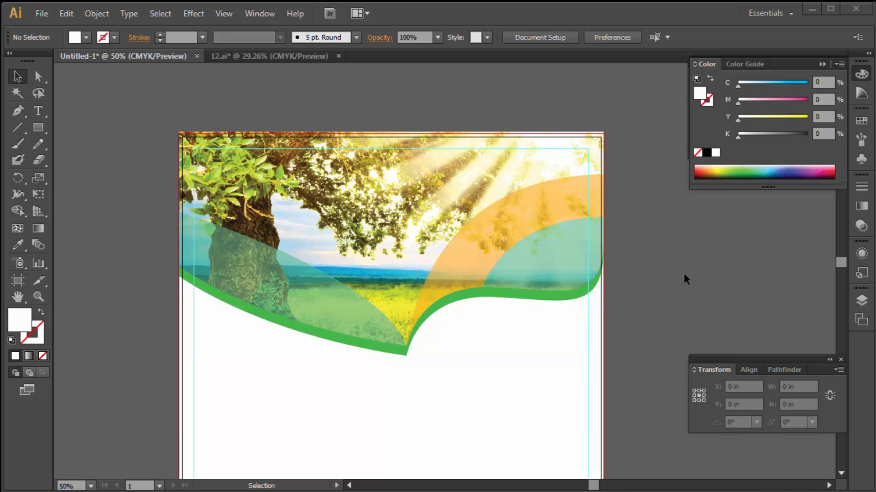
- Bring the twelve-month calendar grid from 12.ai into the poster below the header
key("space")
left_click_drag(500, 292, 499, 180)
left_click_drag(458, 309, 483, 236)
left_click_drag(493, 292, 441, 273)
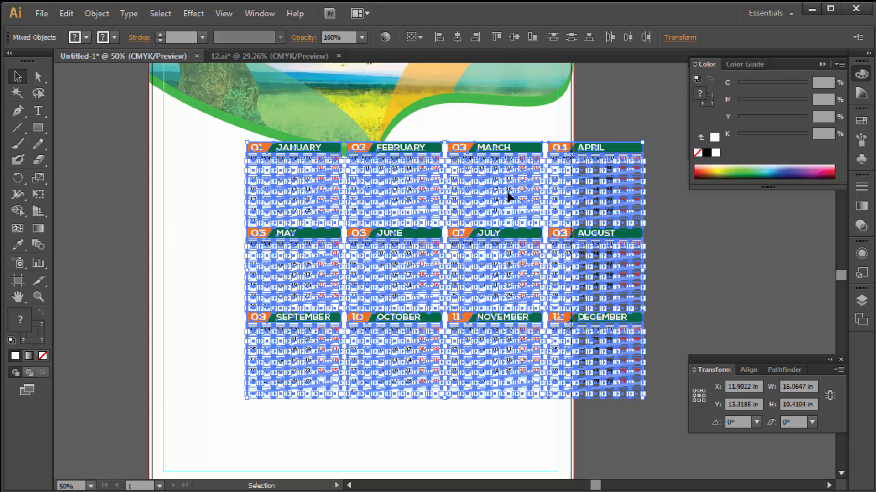
left_click(613, 91)
- Lock the header artwork and page outline shapes, leaving the calendar grid unlocked
left_click(424, 269, "ctrl+alt")
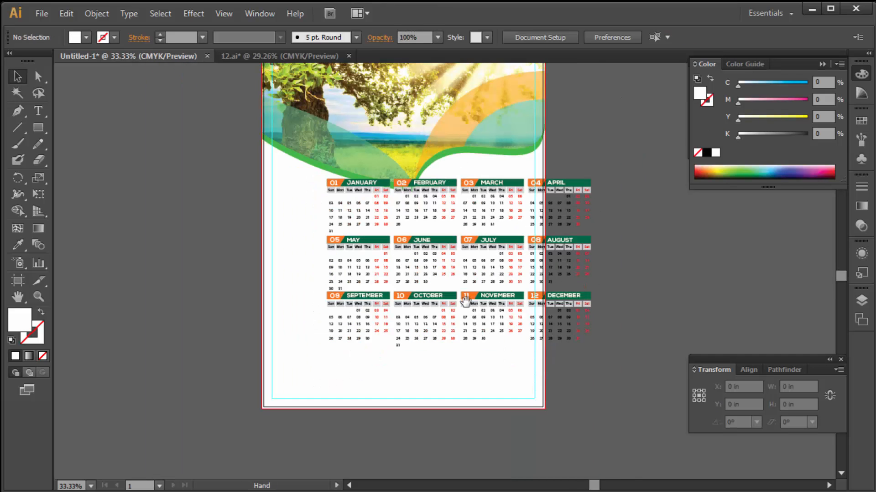
left_click_drag(465, 302, 409, 329)
left_click(228, 179)
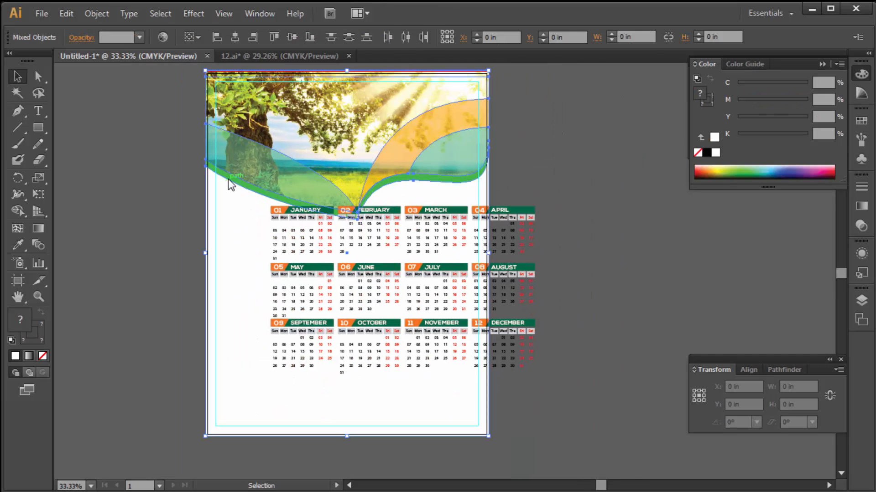
left_click_drag(565, 412, 277, 199)
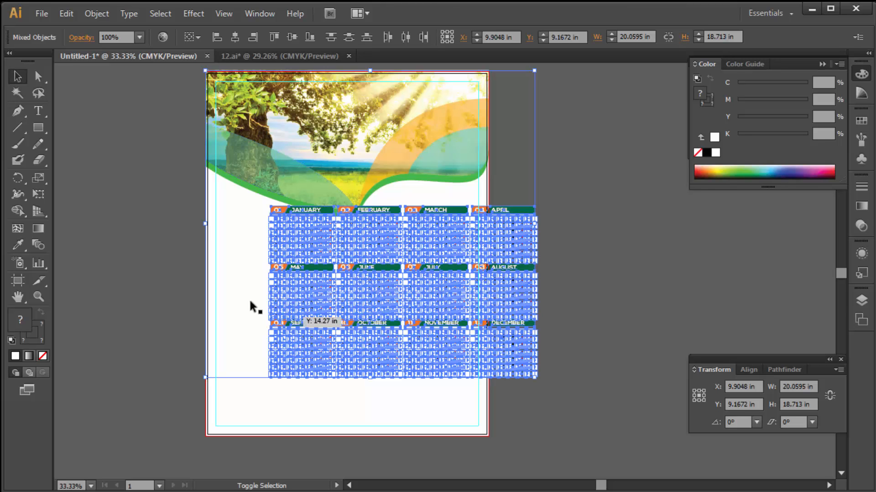
left_click_drag(562, 106, 132, 163)
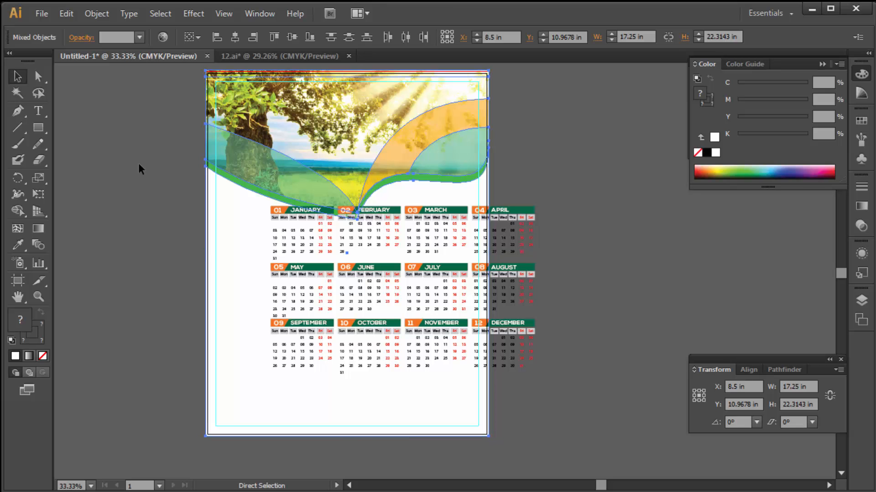
left_click(139, 165)
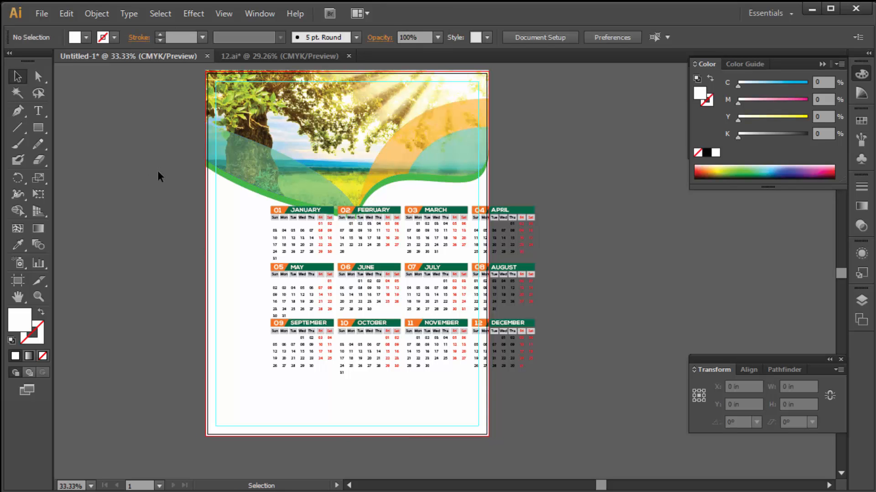
- Move the calendar grid clear of the header and centre it between the side margin guides at X 8.5 in, Y 14.45 in
left_click_drag(442, 304, 602, 440)
left_click(475, 249, "ctrl")
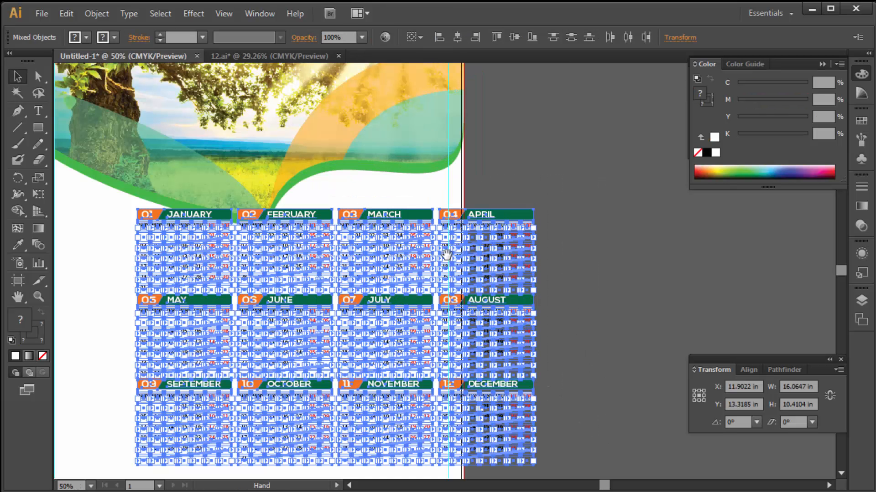
left_click_drag(445, 254, 554, 258)
left_click_drag(352, 245, 409, 248)
left_click(608, 222)
left_click_drag(477, 408, 485, 299)
left_click_drag(622, 388, 158, 121)
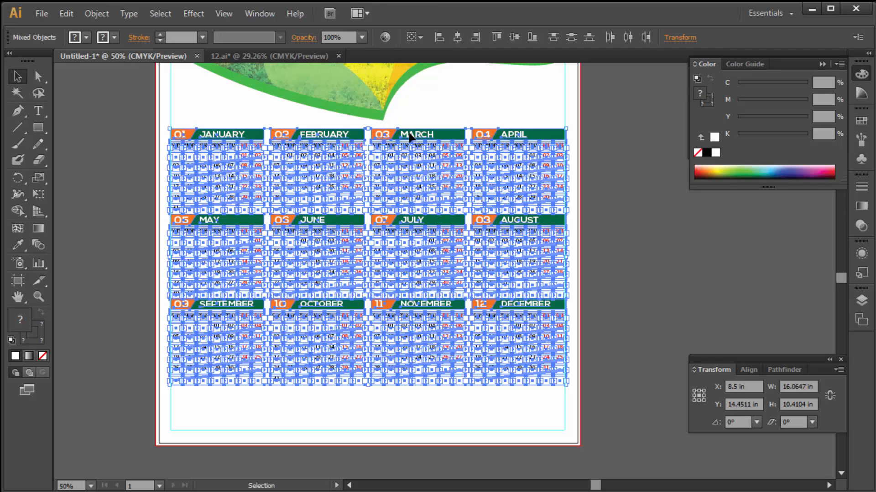
left_click(642, 210)
- Add the text 2021, enlarge it to about 96.9 pt and place it under the header's right-hand curve
left_click_drag(500, 174, 420, 279)
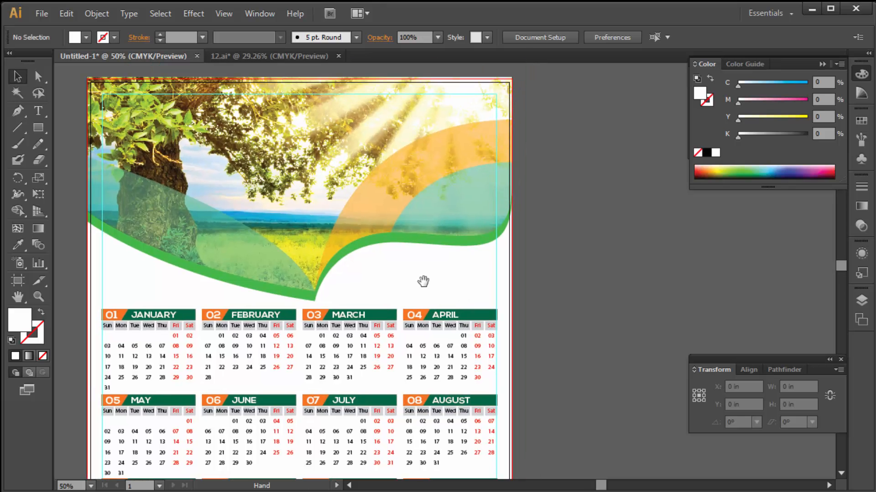
left_click(39, 113)
left_click(552, 249)
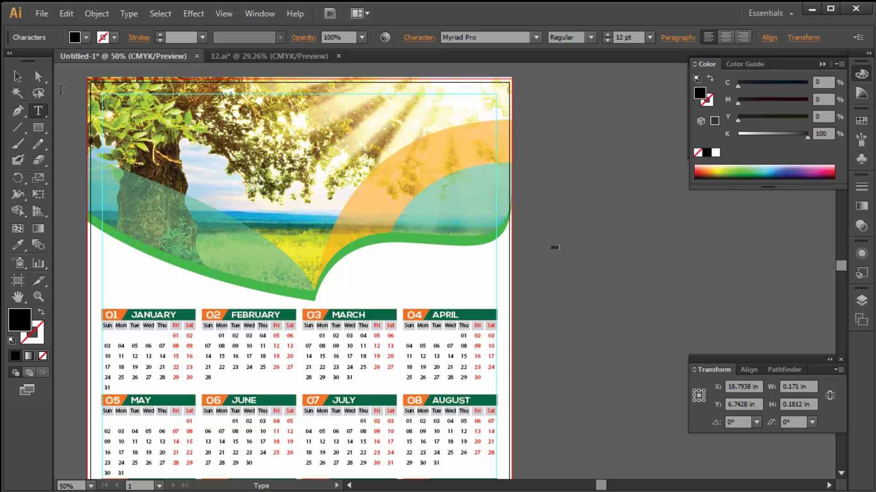
left_click(17, 77)
left_click_drag(560, 247, 418, 251)
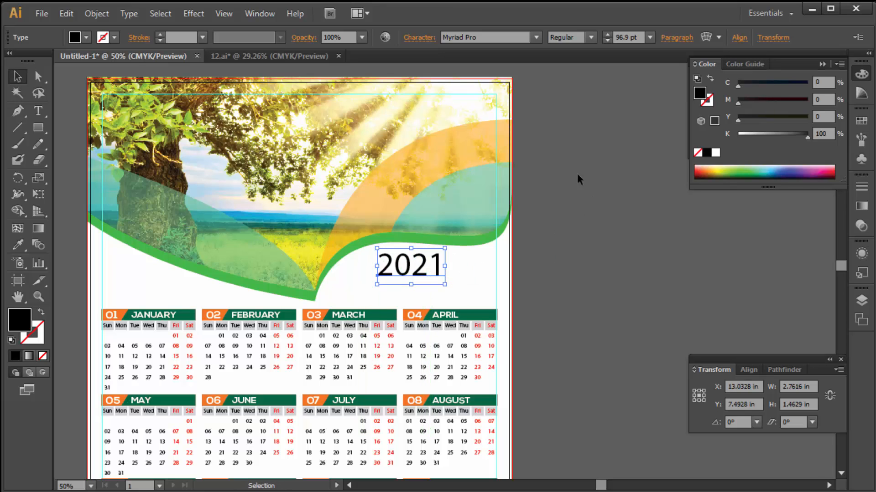
- Set the font of the 2021 text to Nexa Bold
left_click(500, 36)
type("Nexa Bold")
key("Return")
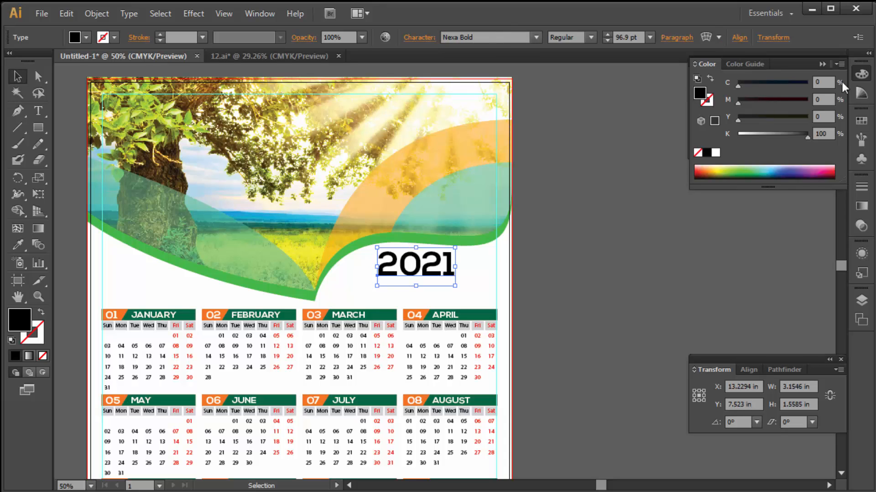
- Fill the 2021 text with red (0% cyan, 100% magenta, 100% yellow, 0% black) and shift it slightly left
left_click_drag(805, 136, 696, 130)
left_click_drag(793, 104, 807, 117)
left_click_drag(412, 267, 398, 267)
left_click(616, 264)
- Add the text CALENDAR in 12 pt Nexa Bold on the empty area beside the page
left_click(42, 112)
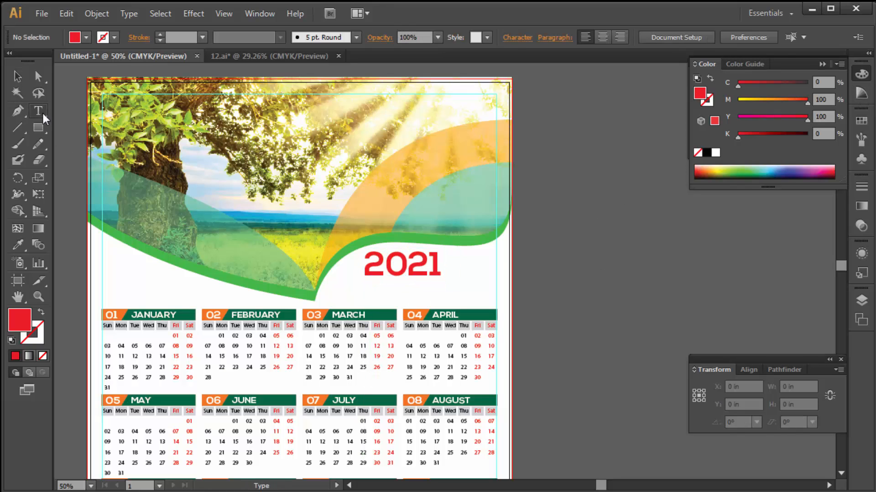
left_click(606, 260)
type("Co")
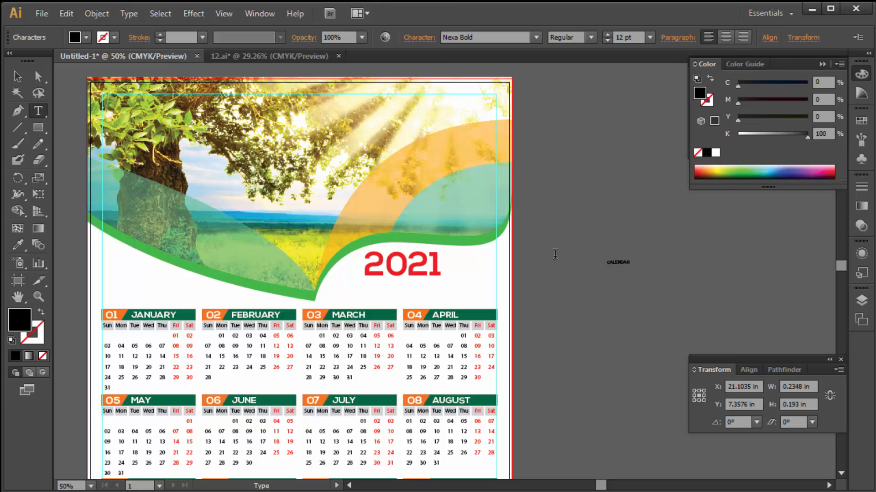
- Place the CALENDAR text directly beneath 2021, enlarge it to about 57.74 pt and set its font to Niladri Nobanno Bold
left_click(17, 77)
left_click_drag(631, 263, 423, 289)
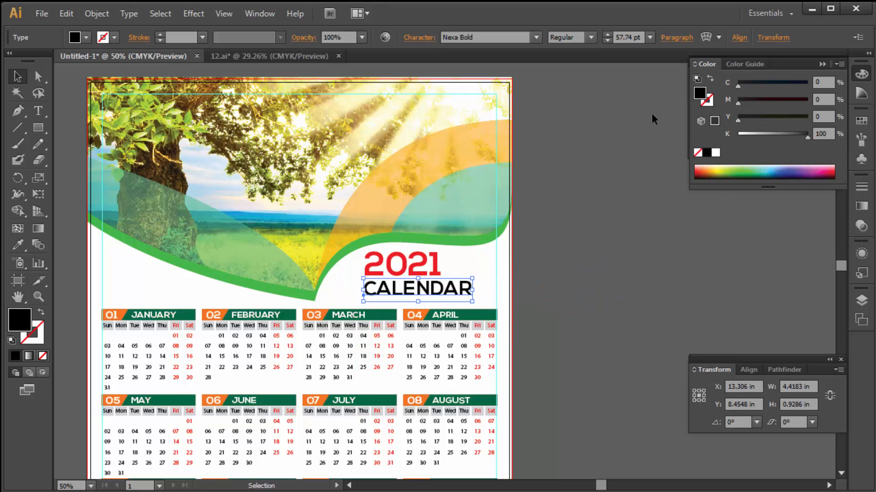
left_click(536, 37)
left_click(486, 194)
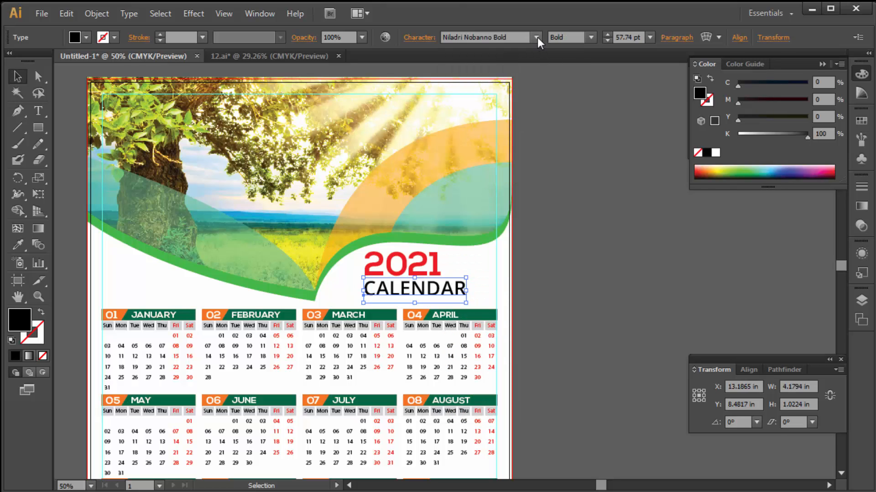
- Try the fonts Old English Text MT, Perpetua Titling MT and Times New Roman on the CALENDAR text
left_click(537, 36)
left_click(482, 308)
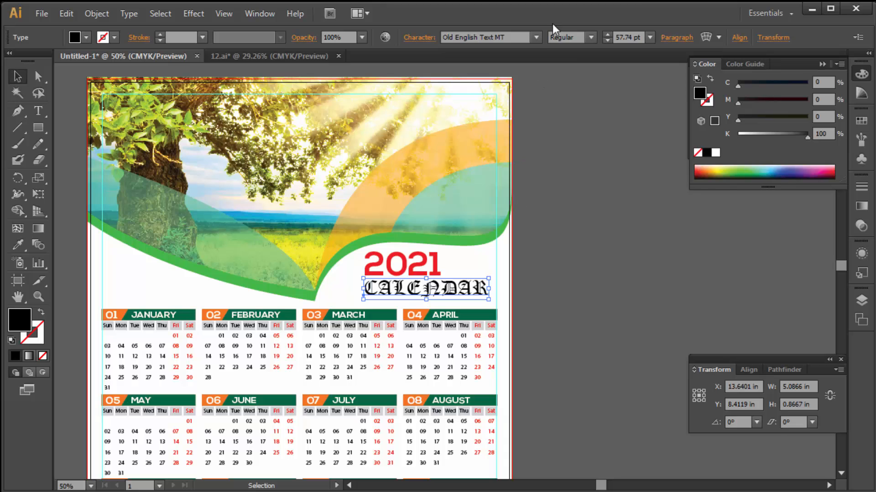
left_click(536, 37)
left_click(497, 288)
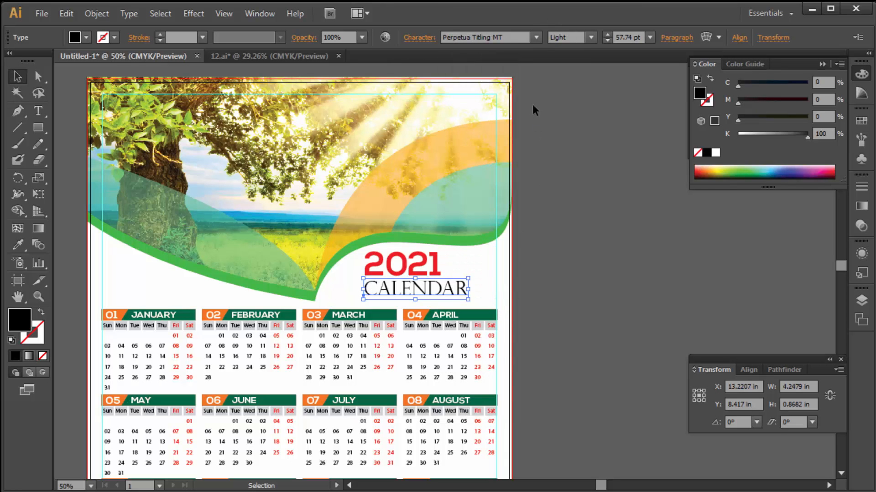
left_click(535, 37)
scroll(515, 306, "down", 15)
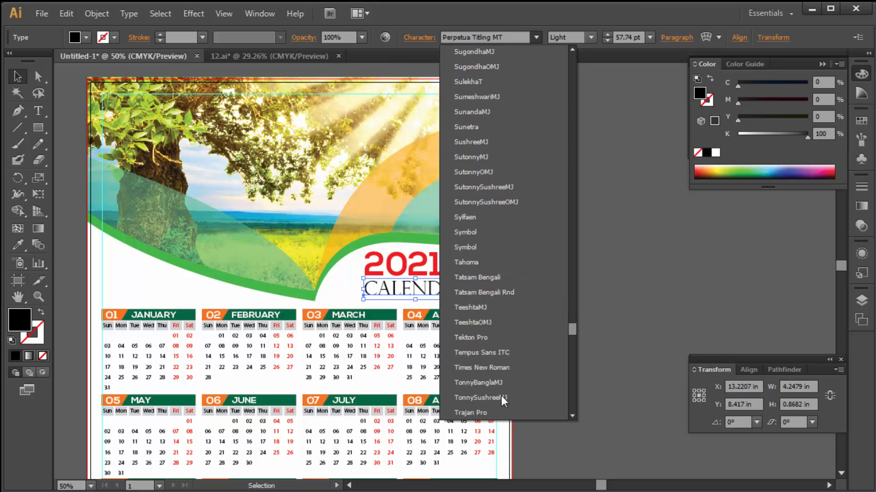
left_click(479, 368)
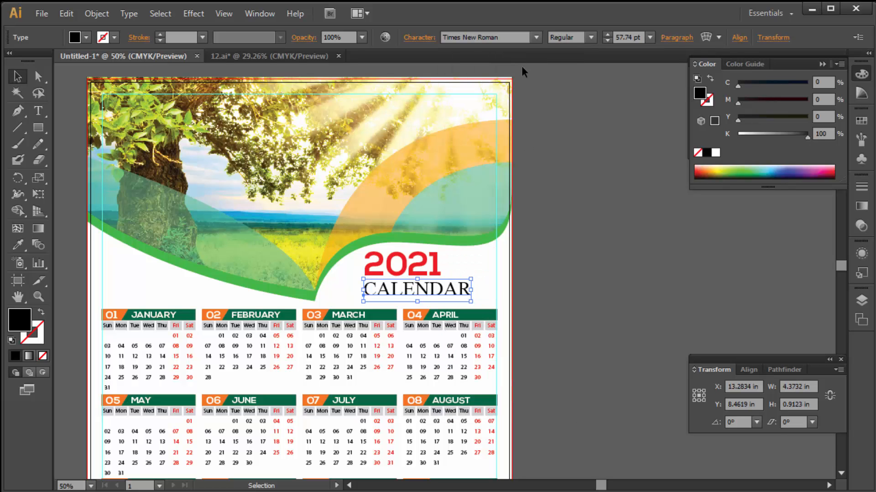
- Try the fonts Cordia New, EucrosiaUPC and Walkway UltraExpand Bold on the CALENDAR text
left_click(535, 37)
scroll(501, 274, "down", 15)
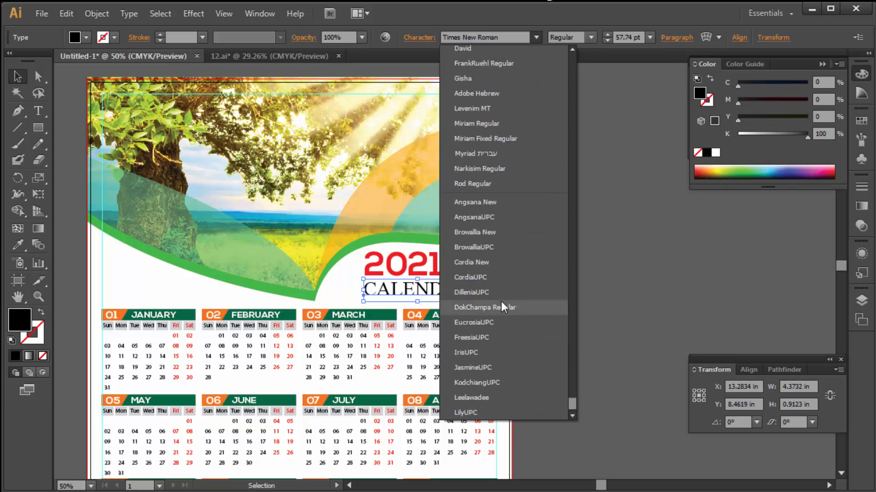
left_click(482, 265)
left_click(536, 40)
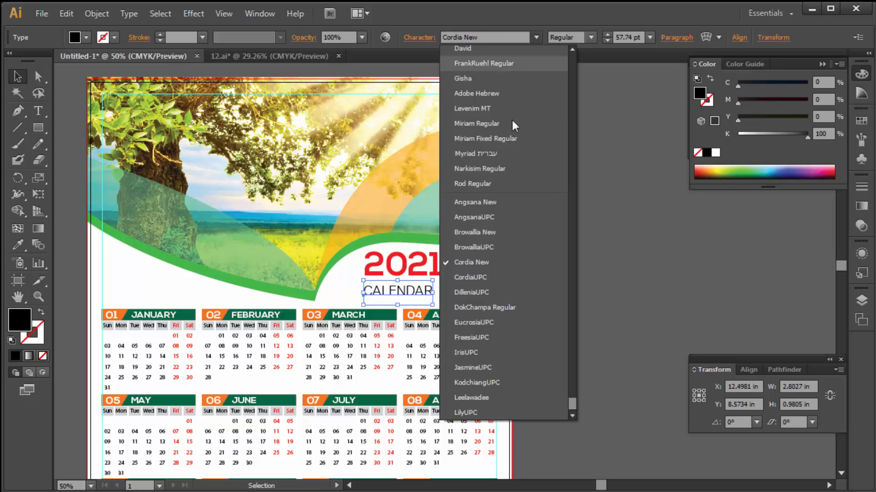
left_click(480, 321)
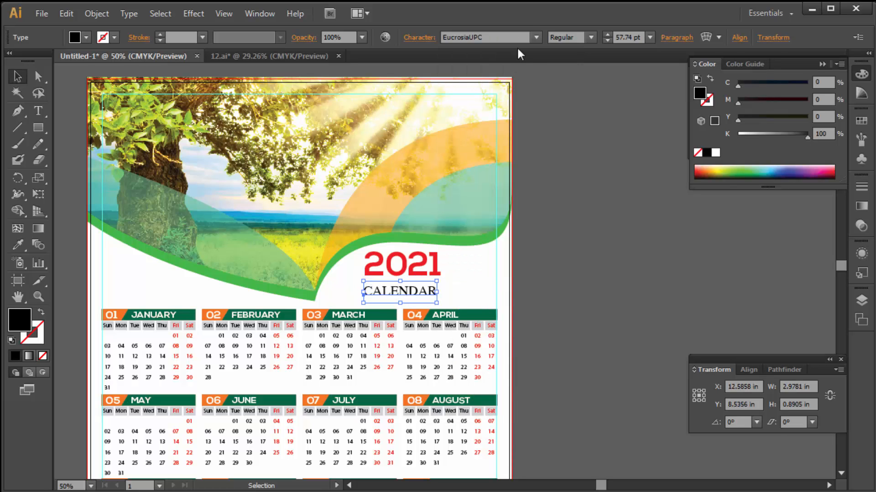
left_click(536, 37)
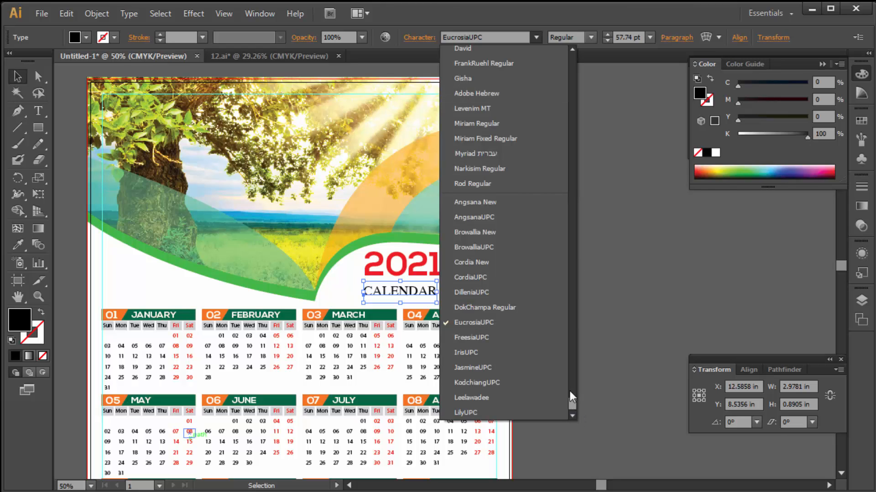
scroll(552, 364, "up", 8)
left_click(489, 109)
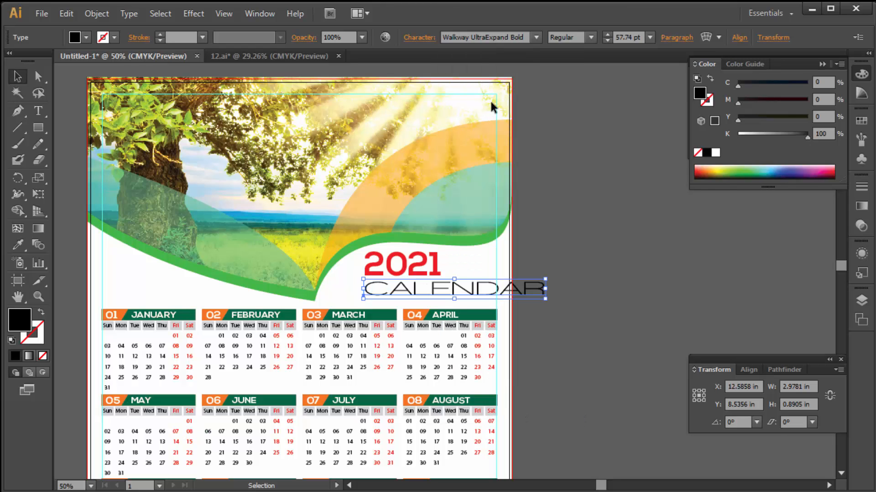
- Try Edwardian Script ITC on the CALENDAR text and undo the trial fonts back to Niladri Nobanno Bold
left_click(532, 37)
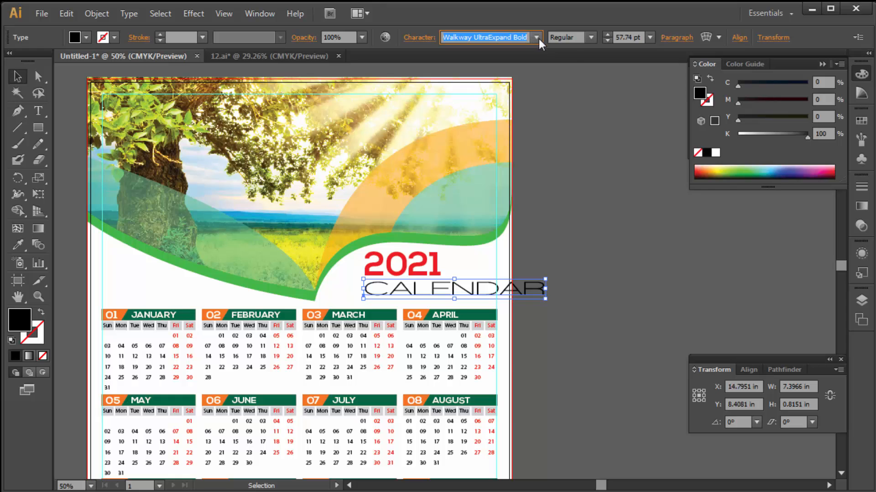
left_click(538, 40)
left_click_drag(570, 368, 573, 142)
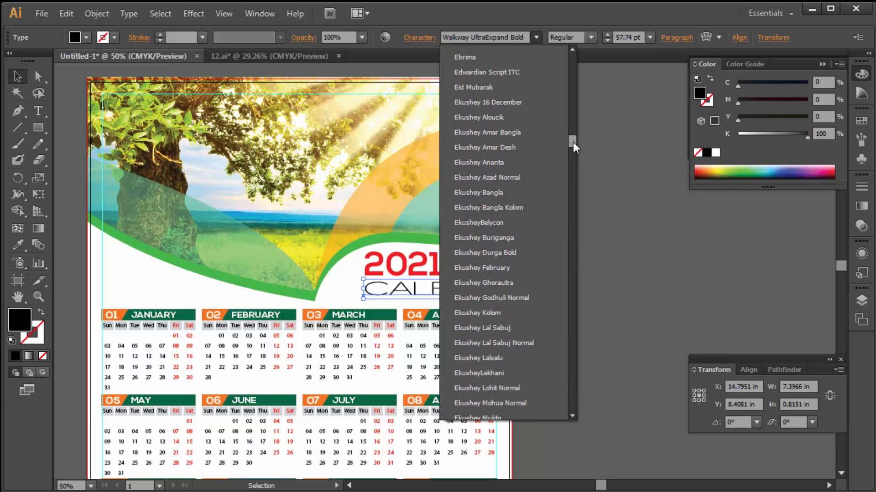
left_click(477, 75)
key("ctrl+z")
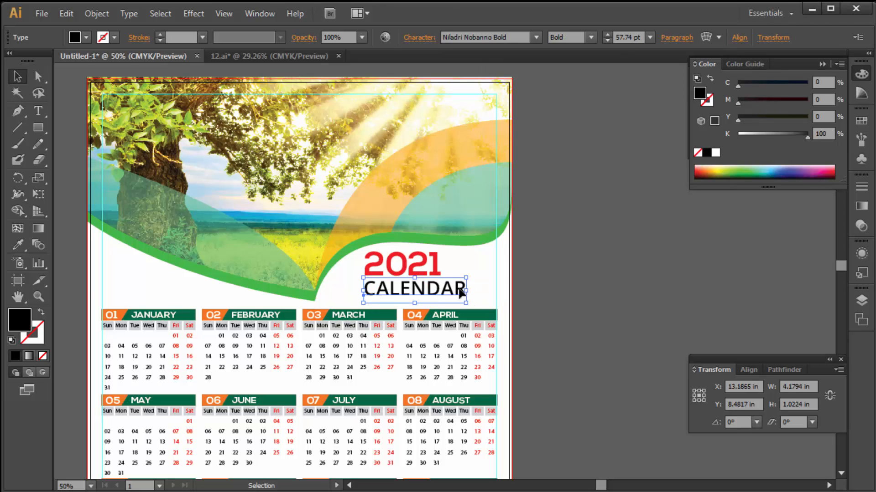
- Widen the CALENDAR text to about 4.41 in and deselect it
left_click_drag(466, 290, 474, 293)
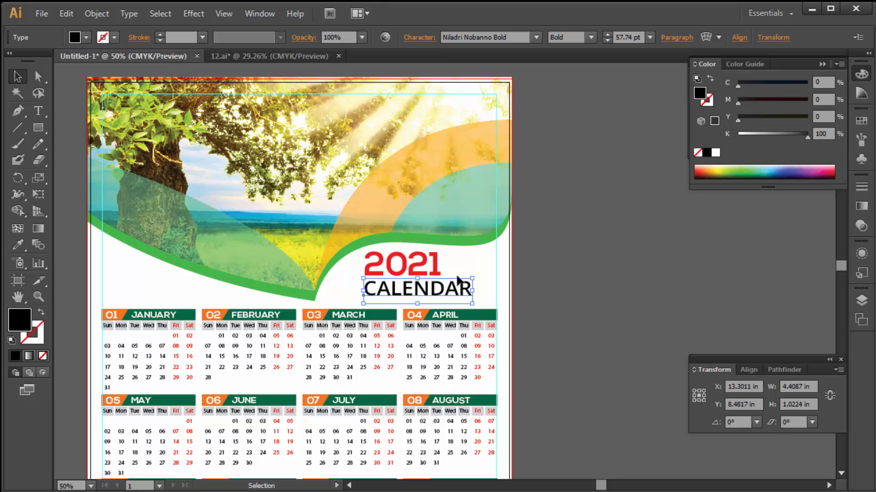
left_click(602, 240)
- Duplicate the page's white background rectangle in place
left_click(459, 287, "ctrl+alt")
left_click_drag(411, 352, 408, 254)
left_click_drag(412, 385, 425, 366)
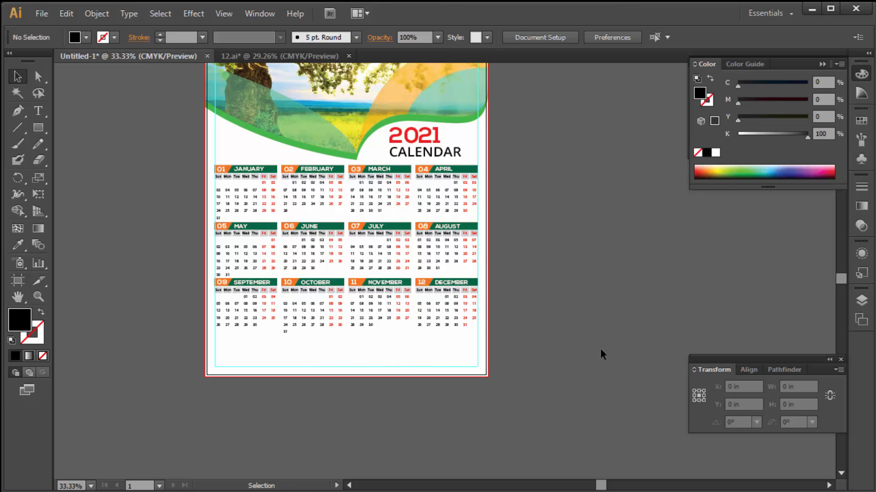
key("ctrl+a")
left_click(581, 287)
left_click(442, 271, "ctrl+alt")
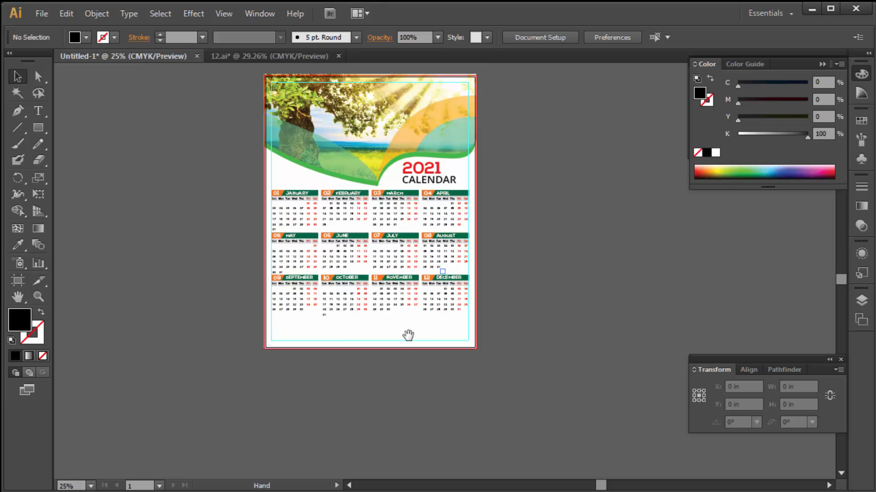
left_click(407, 338)
left_click_drag(396, 338, 484, 341)
key("ctrl+z")
key("v")
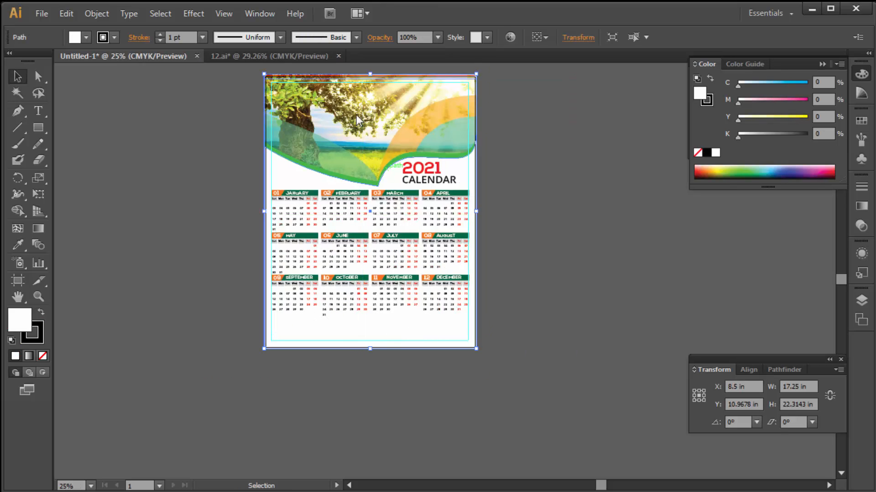
- Shorten the duplicated rectangle from its upper edge to a 2 in tall strip along the page's bottom edge
left_click_drag(371, 75, 377, 324)
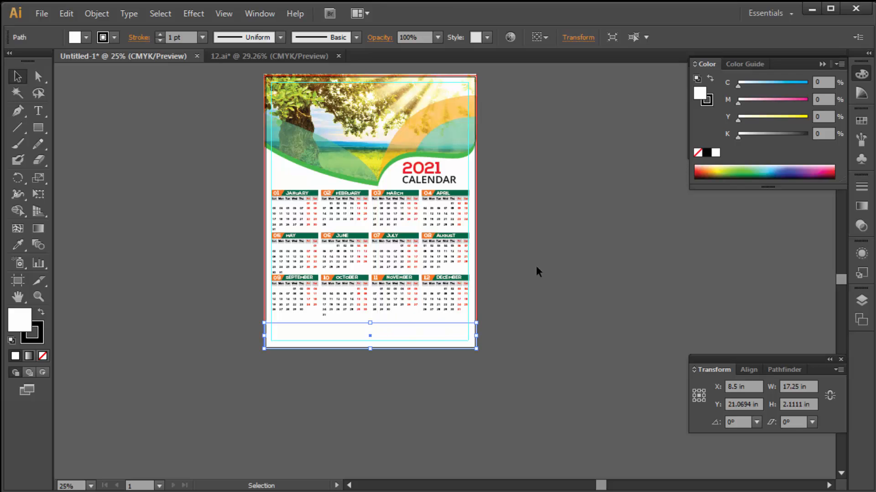
left_click(536, 267)
left_click(426, 279, "ctrl")
left_click(409, 278, "ctrl")
mouse_move(353, 354)
left_mouse_down()
mouse_move(379, 300)
mouse_move(413, 304)
left_mouse_up()
left_click(429, 301)
- Remove the bottom strip's stroke and fill it with green (about 100% cyan, 36% magenta, 100% yellow, 0% black)
left_click(707, 99)
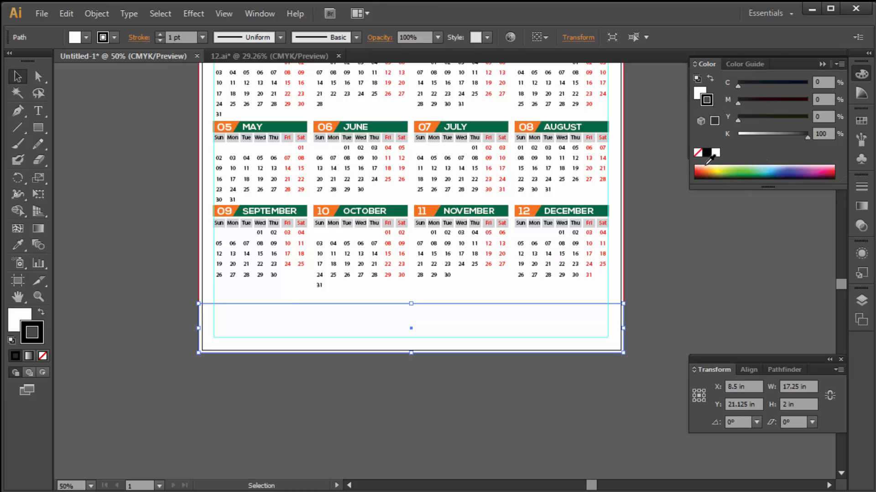
left_click(698, 154)
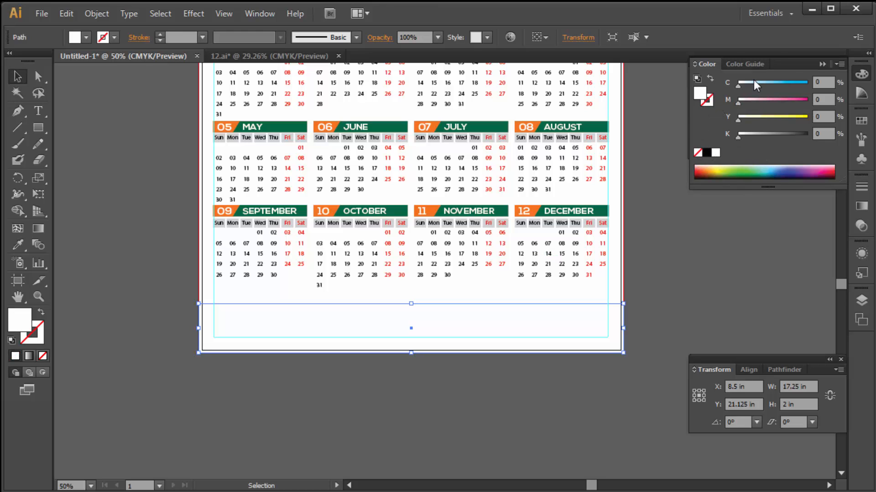
left_click_drag(776, 83, 842, 92)
left_click_drag(796, 117, 821, 117)
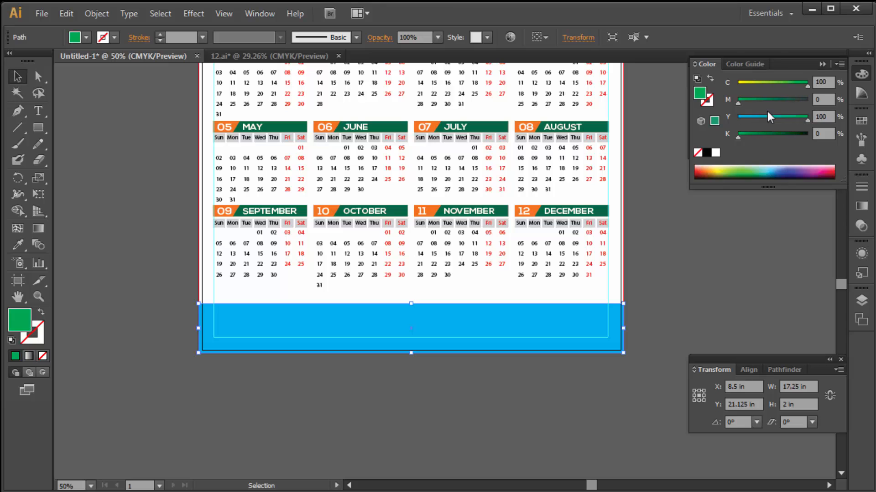
left_click(762, 100)
left_click(426, 364)
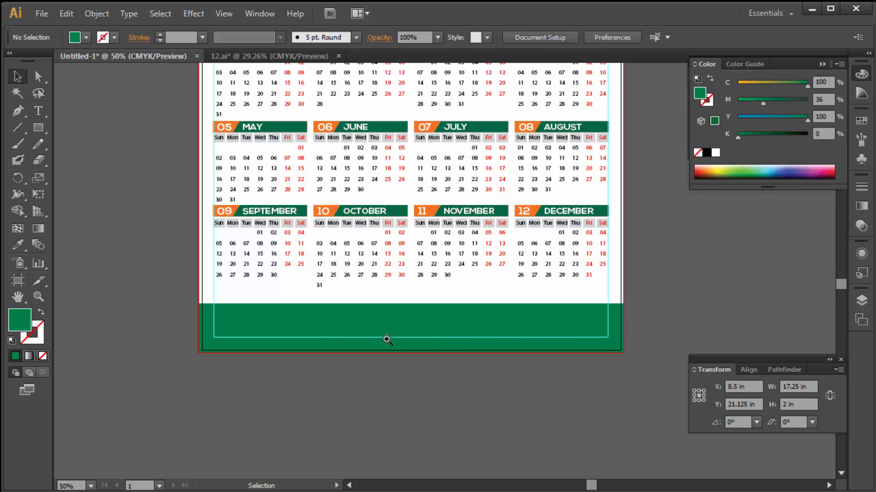
- Draw a green circle about 2.02 in in diameter over the left end of the bottom strip
left_click(387, 333, "ctrl")
left_click_drag(307, 306, 305, 291)
left_click_drag(41, 127, 78, 161)
left_click_drag(199, 209, 257, 268)
left_click(18, 77)
- Copy the circle about 1.17 in to the right and repeat the copy 13 times to form a scalloped edge along the strip
left_click_drag(223, 227, 247, 217)
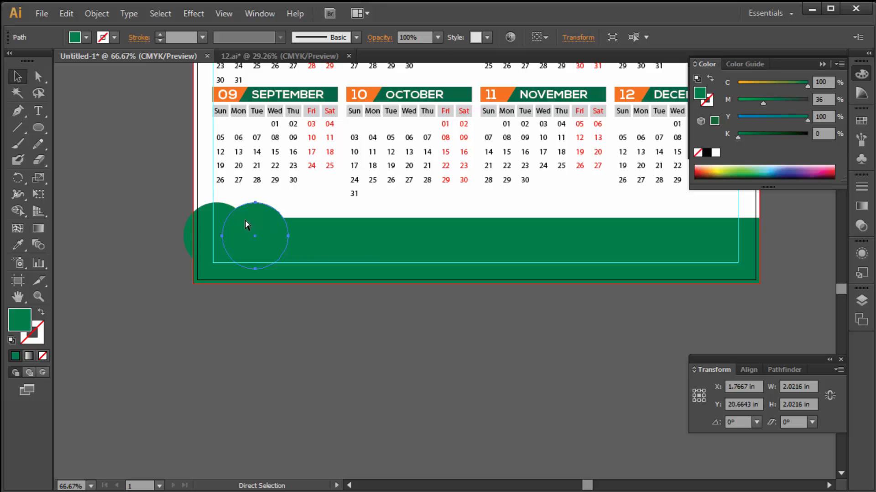
key("ctrl+d")
key("ctrl+d")
key("ctrl+d")
key("ctrl+d")
key("ctrl+d")
key("ctrl+d")
key("ctrl+d")
key("ctrl+d")
key("ctrl+d")
key("ctrl+d")
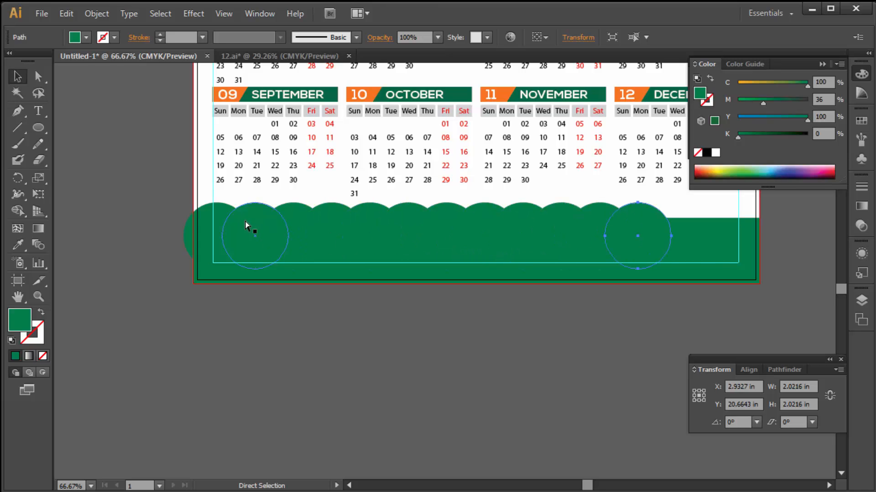
key("ctrl+d")
key("ctrl+d")
key("ctrl+d")
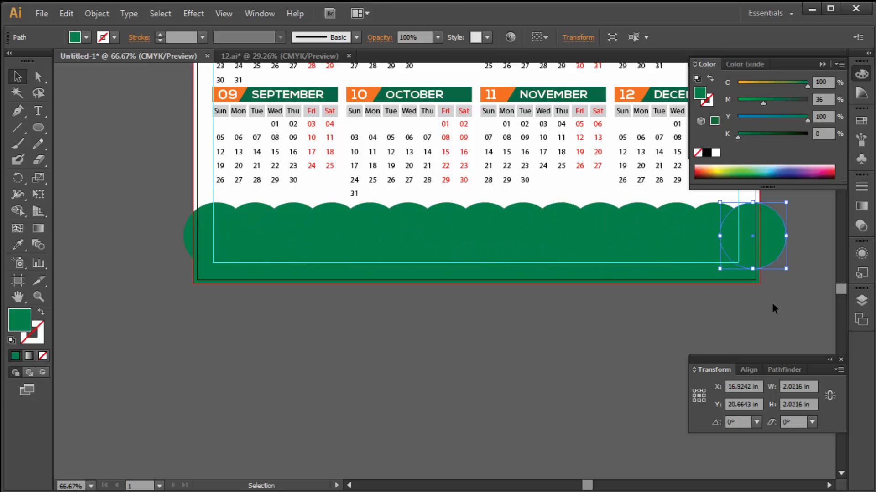
- Try to trim the circle parts that overhang the page's side edges with the Shape Builder
left_click_drag(798, 304, 180, 200)
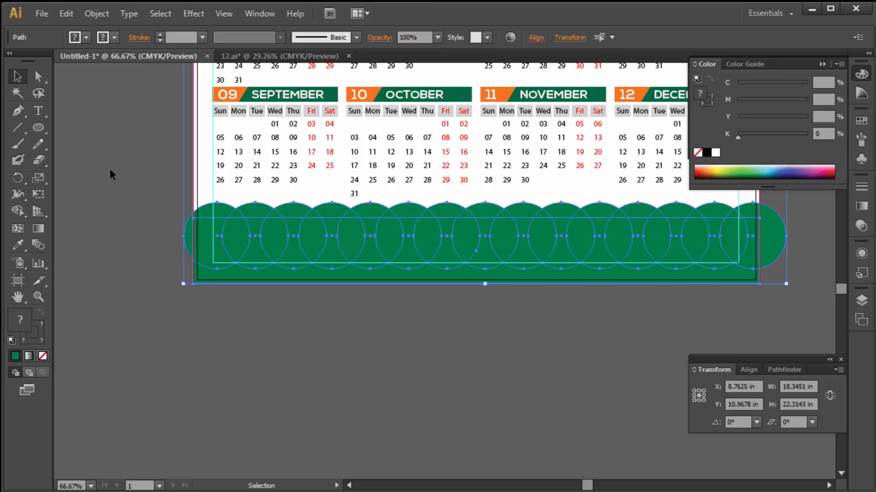
left_click(18, 211)
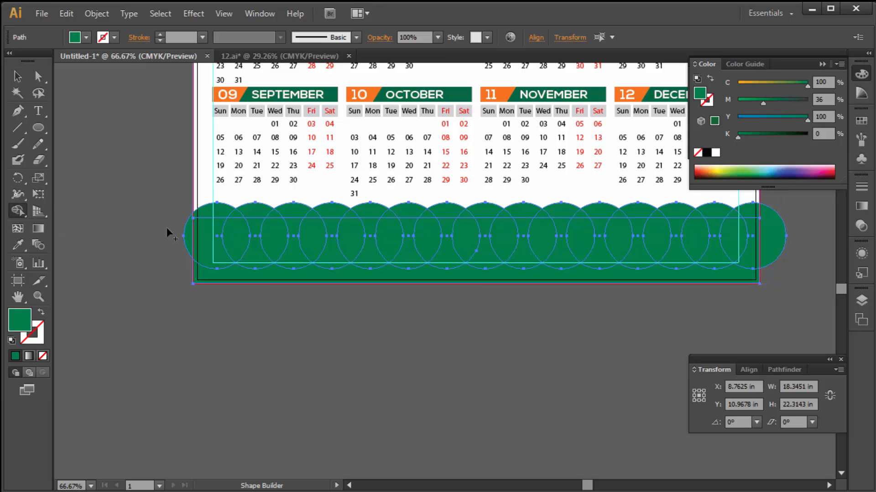
left_click(187, 259)
left_click(770, 206)
- Delete the outer anchor points of the first and last circles so nothing overhangs the page's side edges
left_click(42, 79)
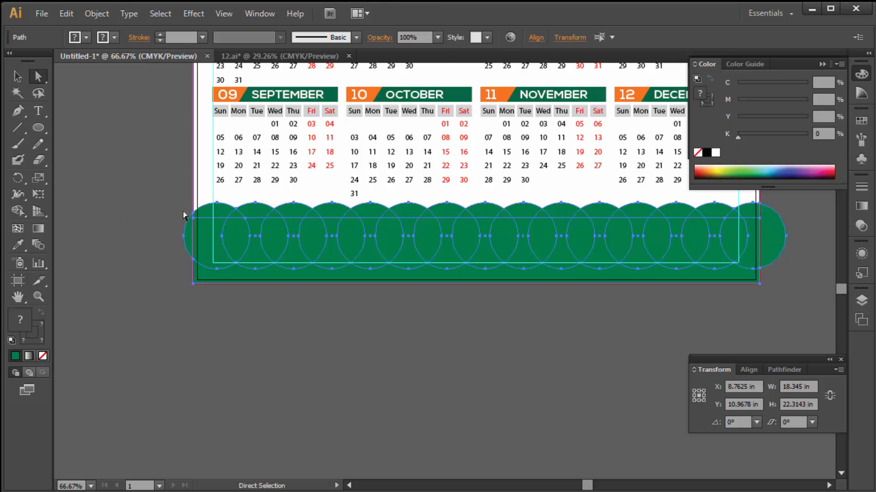
left_click_drag(186, 209, 186, 262)
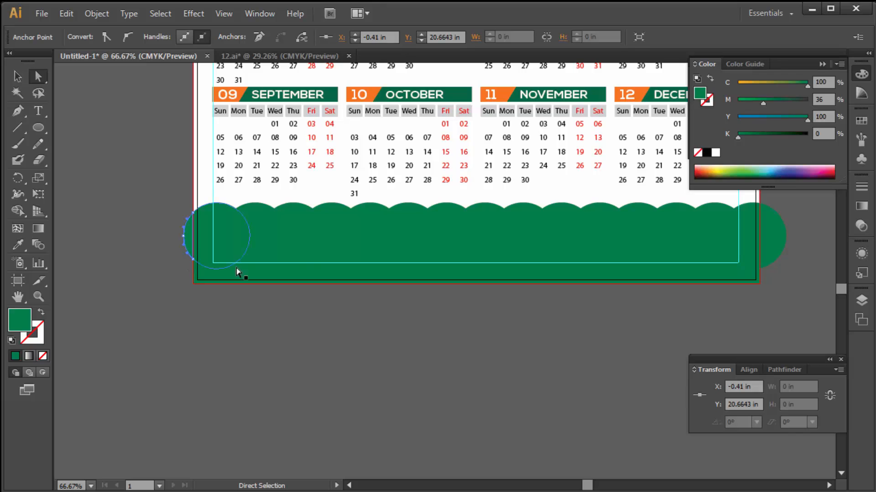
key("Delete")
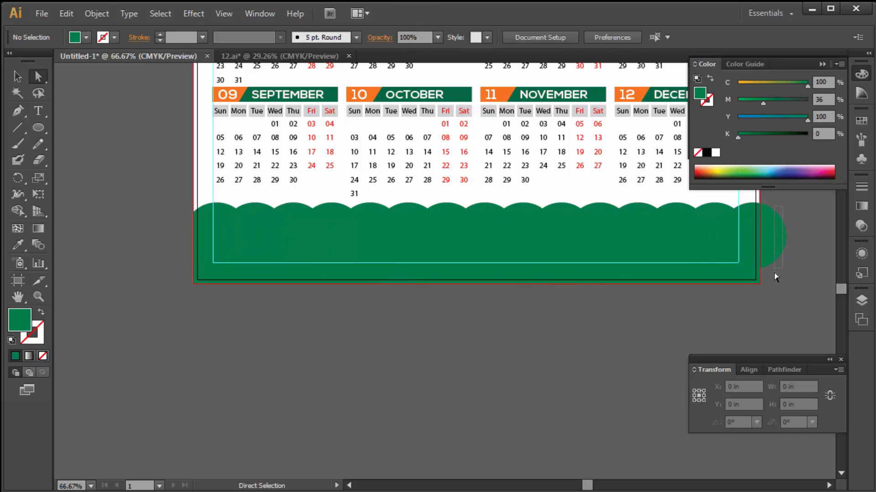
left_click_drag(773, 273, 774, 275)
key("Delete")
- Group the circles of the scalloped edge and set their fill to C 100, M 49, Y 100, K 0
left_click(18, 77)
key("ctrl+a")
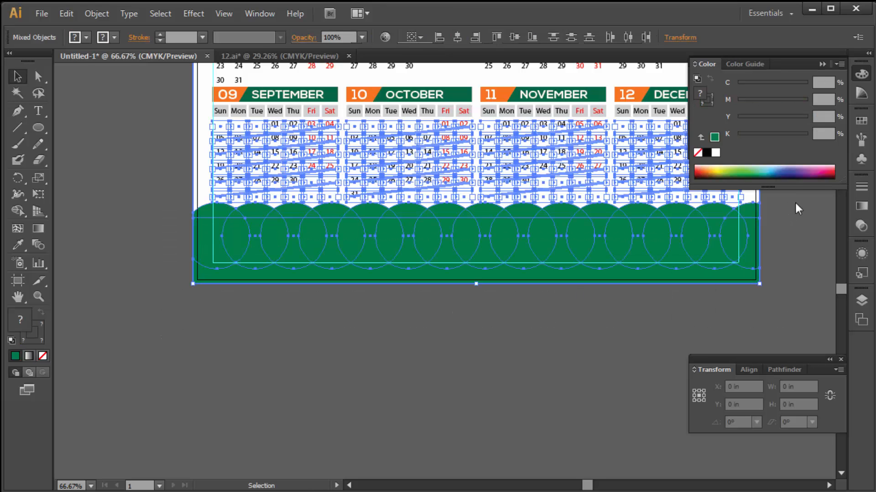
left_click(789, 239)
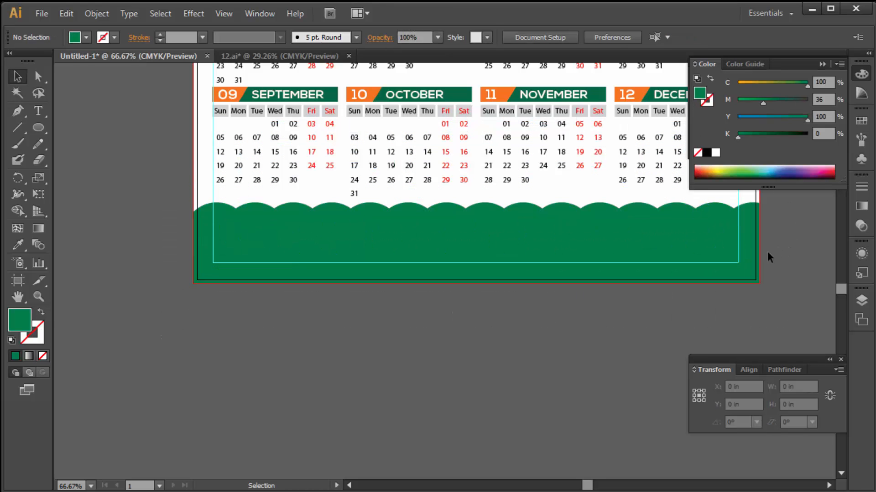
left_click(601, 259)
left_click(621, 275)
left_click_drag(812, 288, 185, 208)
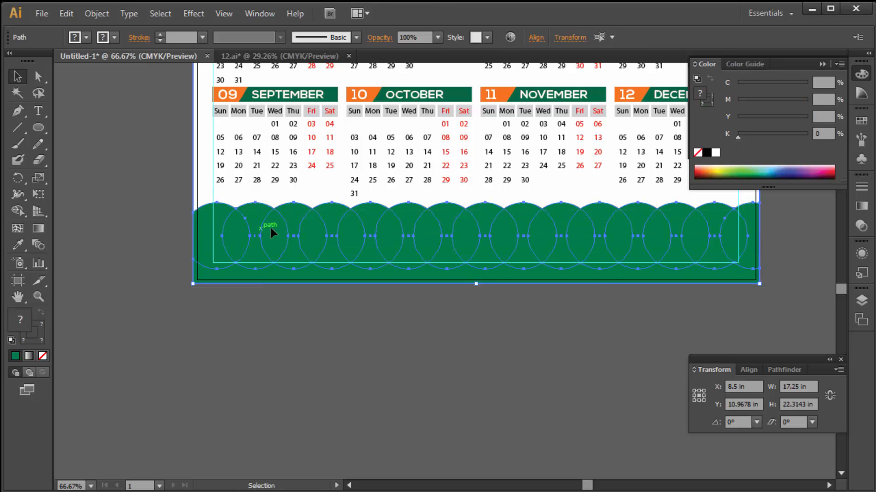
left_click(197, 137, "shift")
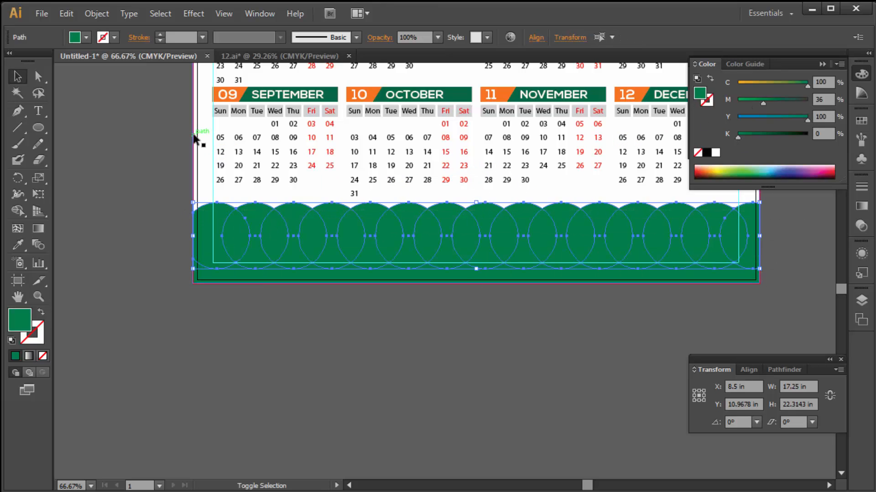
left_click_drag(760, 101, 751, 102)
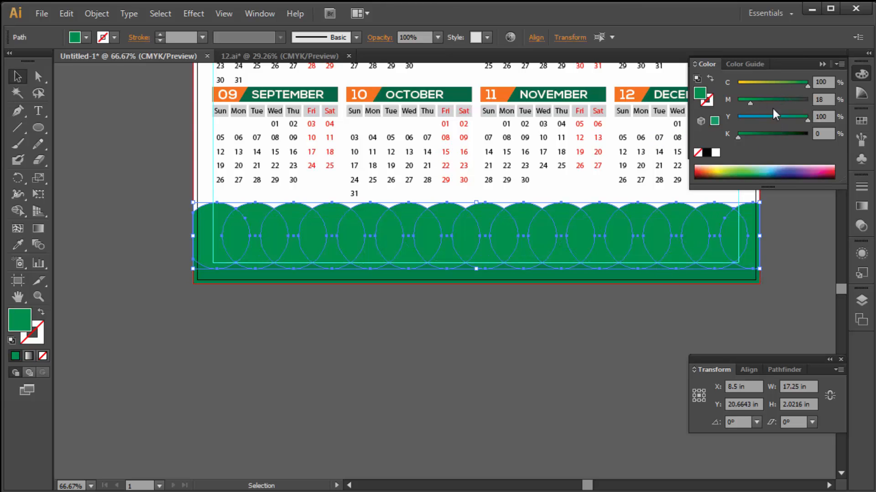
left_click(786, 84)
left_click_drag(784, 83, 809, 83)
left_click_drag(758, 102, 772, 100)
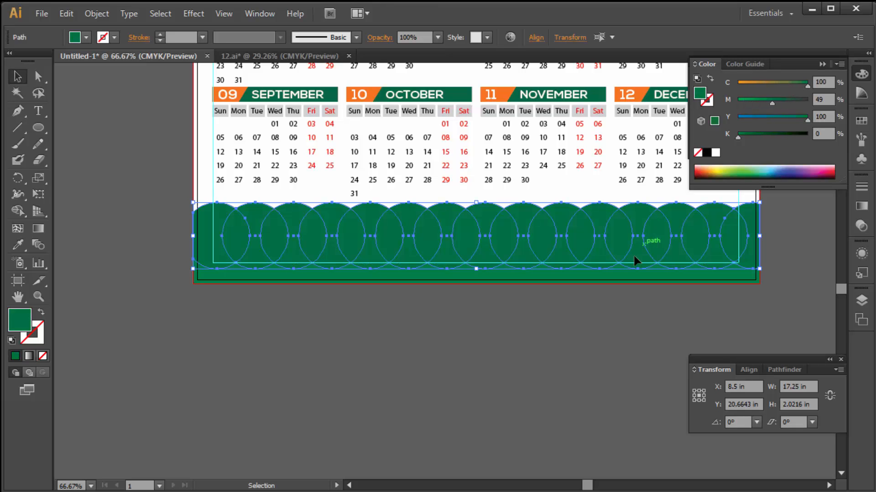
left_click(569, 306)
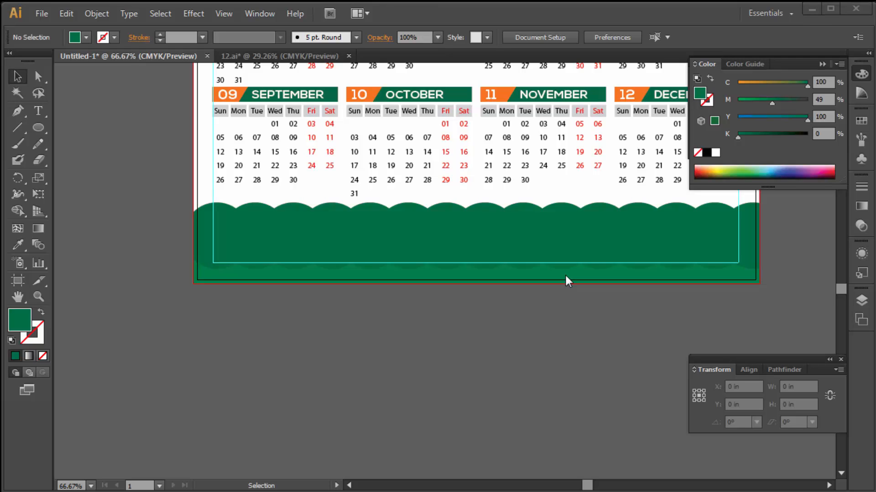
- Bring the green bottom strip to the front so it covers the lower part of the scallop circles
left_click(565, 276)
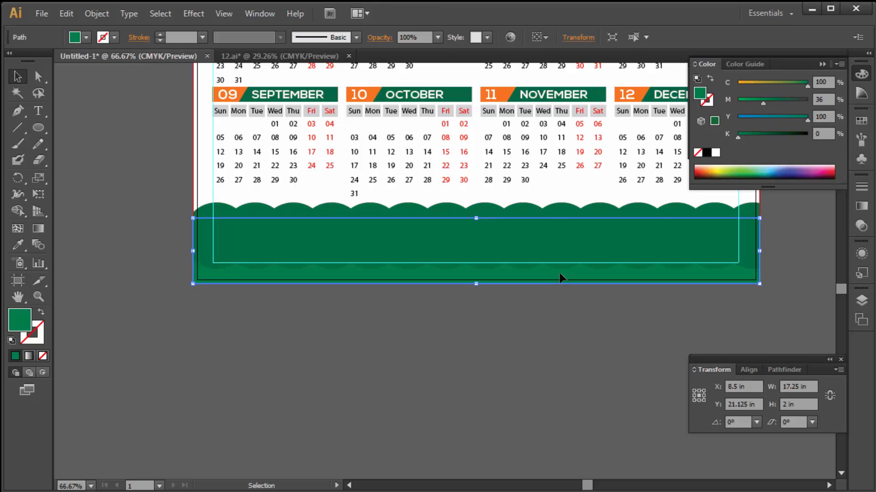
right_click(560, 274)
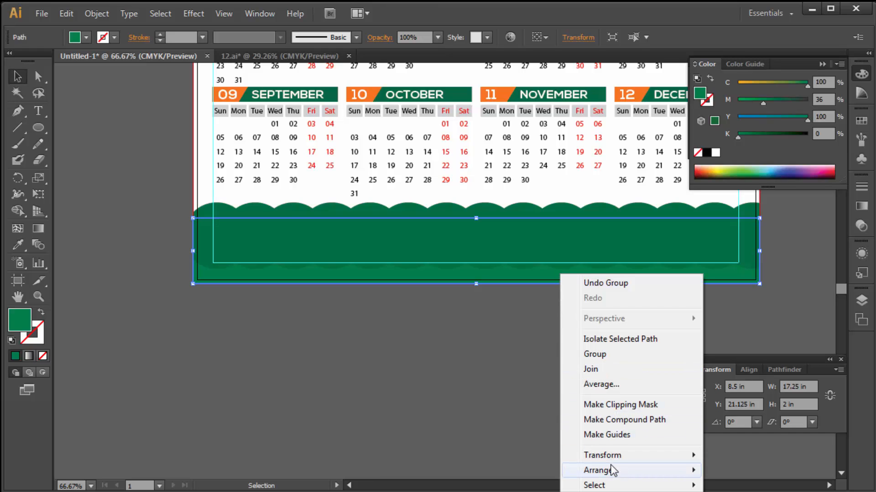
mouse_move(592, 471)
left_click(472, 471)
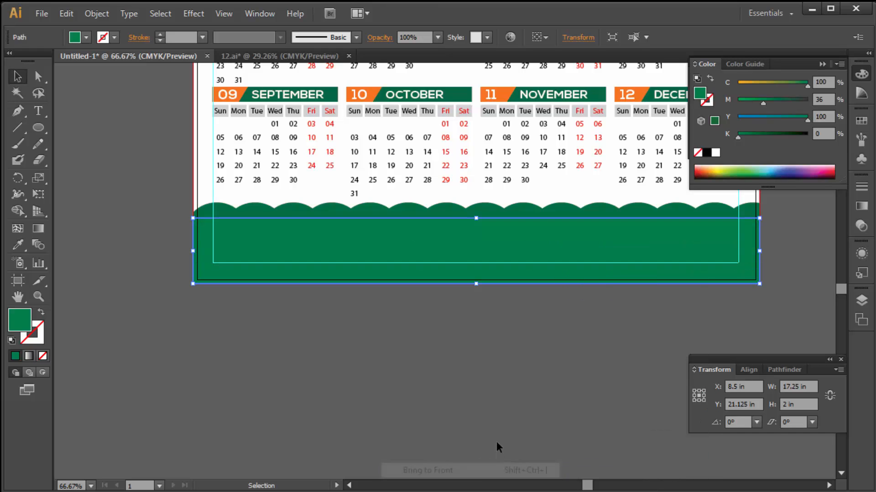
left_click(497, 324)
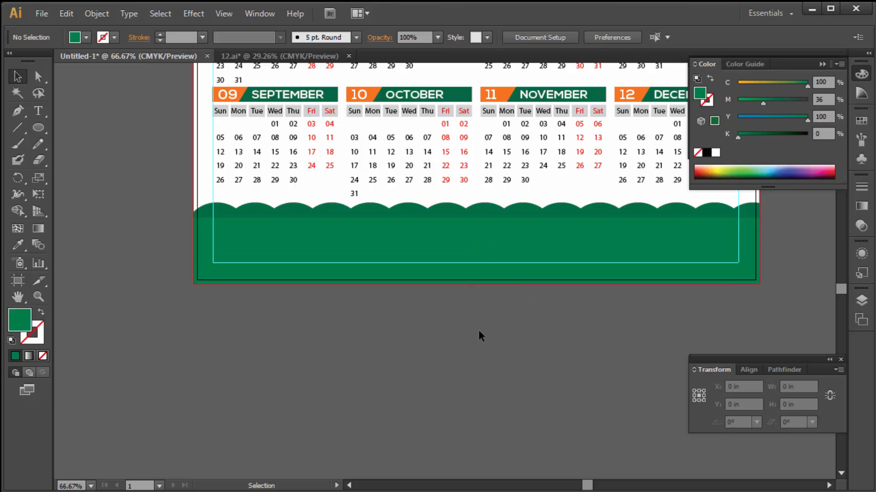
- Set the bottom strip's magenta to 61% and the scallop group's magenta to 30%
left_click(502, 228)
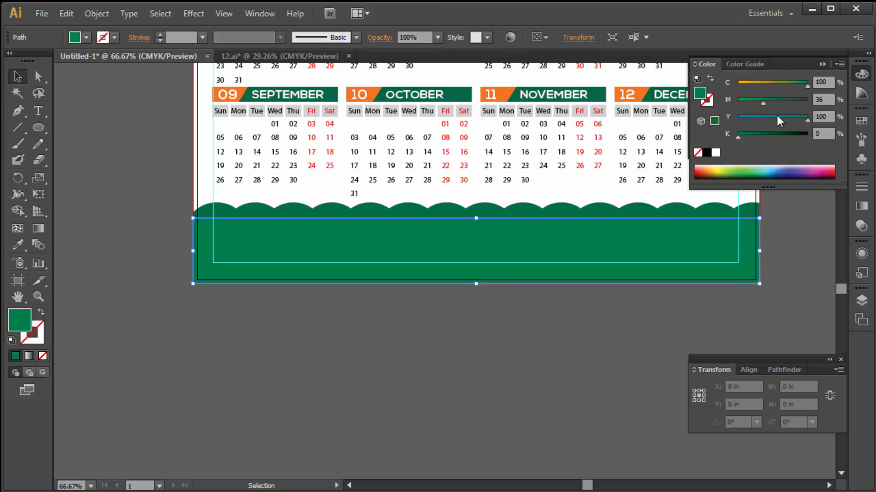
left_click_drag(777, 103, 781, 105)
left_click(703, 211)
left_click_drag(766, 105, 758, 104)
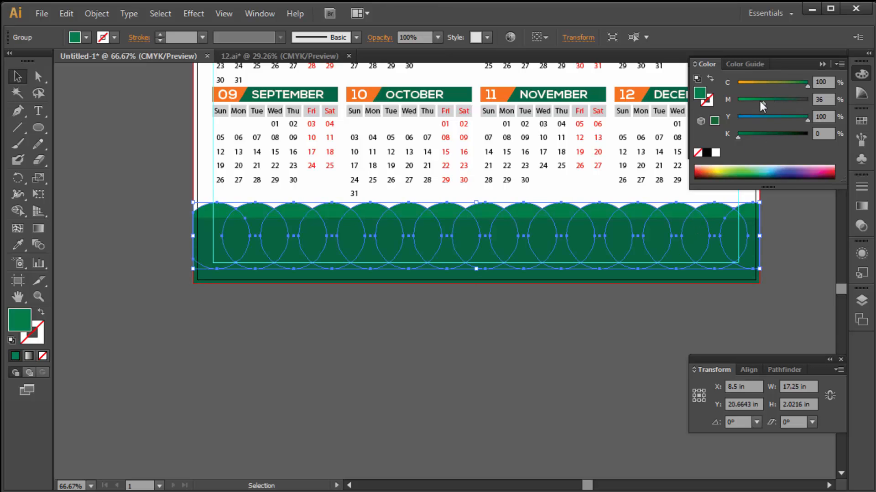
left_click(580, 390)
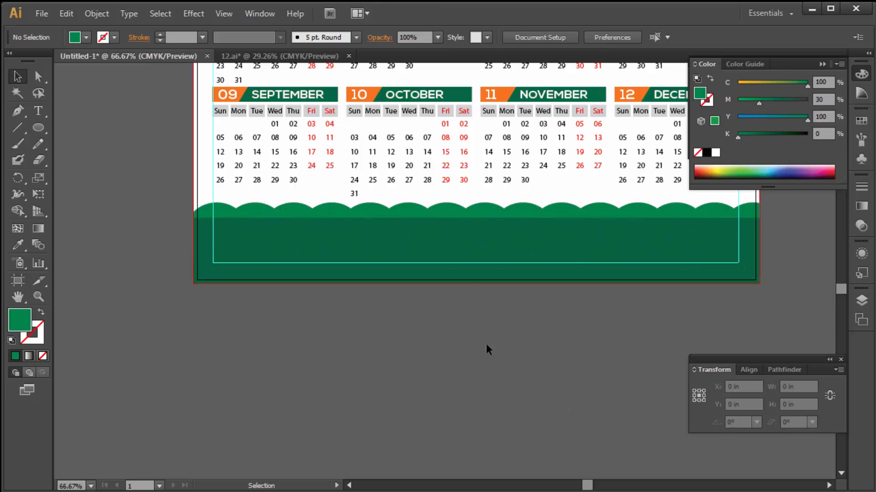
- Examine the whole calendar page, from photo header to footer, with the panels hidden
left_click(491, 332, "ctrl")
left_click_drag(483, 352, 502, 425)
left_click(486, 253, "ctrl+alt")
left_click(486, 253, "ctrl+alt")
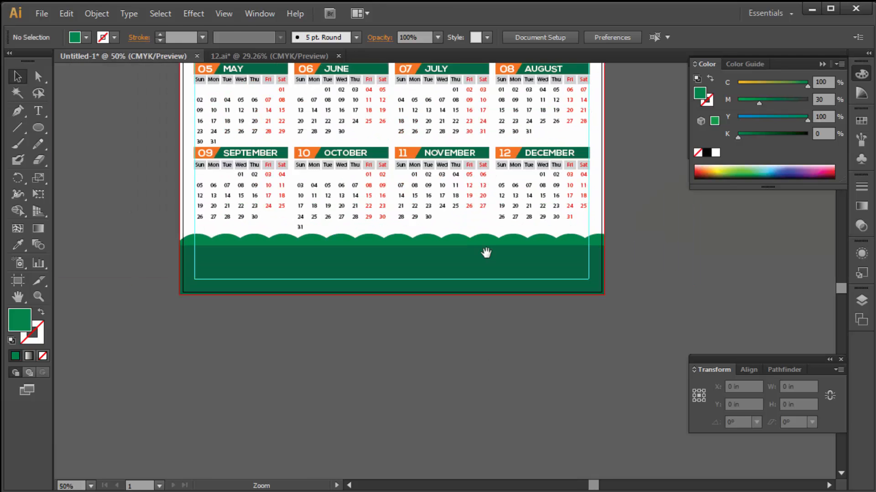
key("Tab")
left_click_drag(368, 162, 440, 295)
left_click(447, 224, "ctrl+alt")
left_click(447, 224, "ctrl+alt")
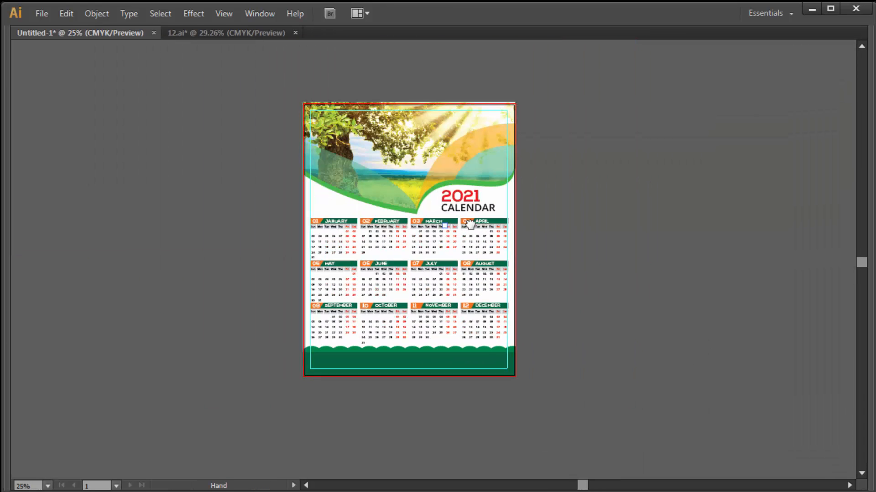
left_click_drag(470, 224, 469, 219)
left_click_drag(254, 89, 611, 408)
left_click_drag(460, 321, 490, 310)
left_click_drag(480, 266, 451, 303)
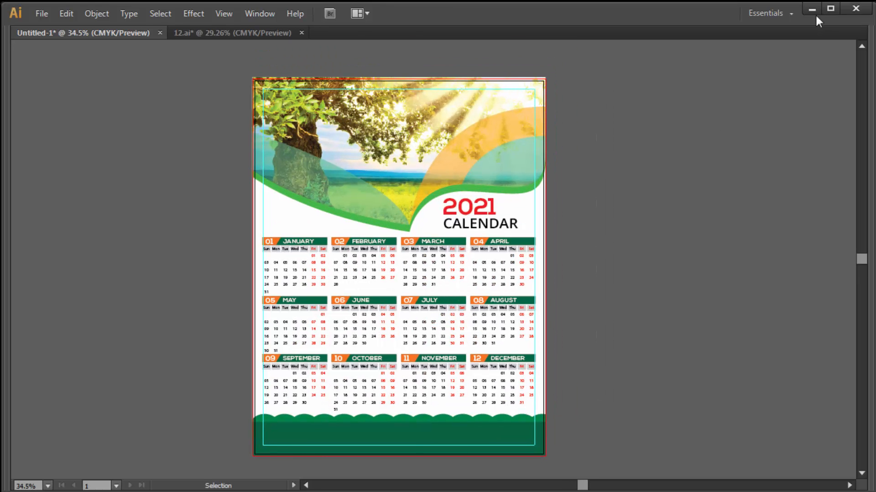
- Paste the copied BRAND NAME logo and contact details and place them below the page
scroll(632, 312, "down", 3)
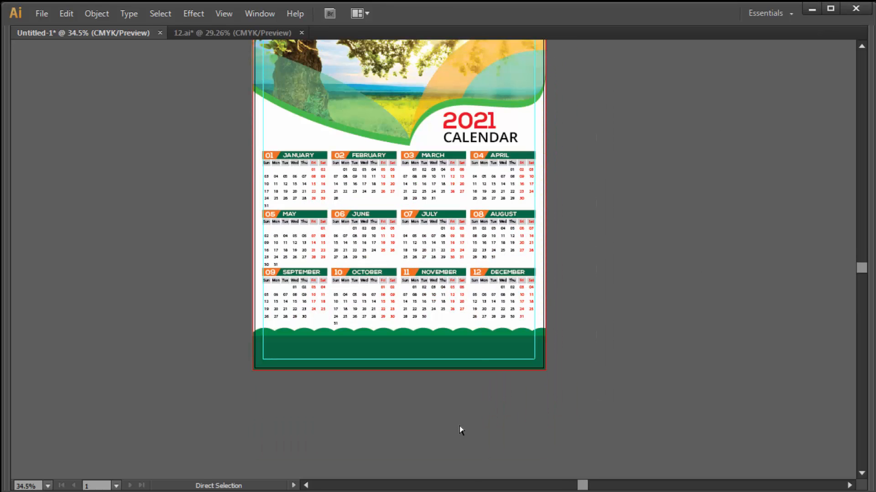
key("ctrl+v")
left_click_drag(531, 255, 525, 412)
key("ctrl+space")
left_click(427, 352)
left_click(419, 319)
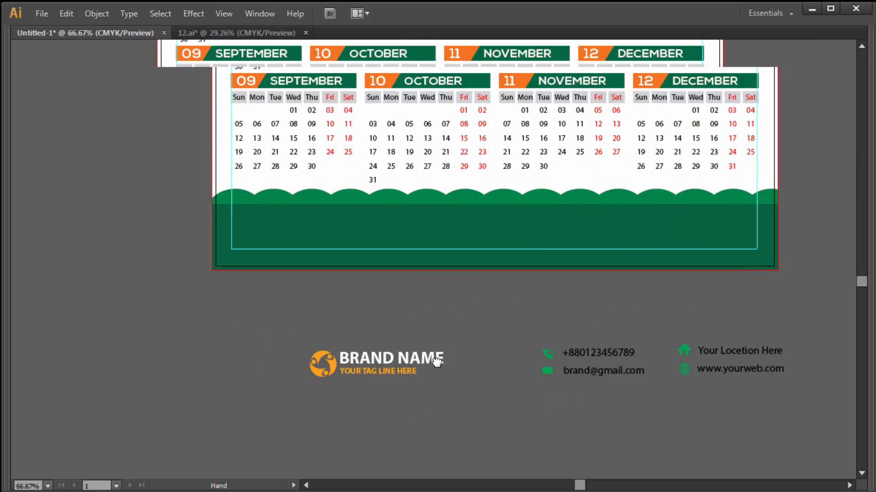
- Move the brand logo onto the left end of the dark footer strip and the contact details onto its right end
left_click_drag(422, 370, 397, 236)
left_click(446, 365)
key("ctrl+space")
left_click(644, 328)
left_click_drag(644, 339, 578, 418)
left_click_drag(670, 438, 246, 391)
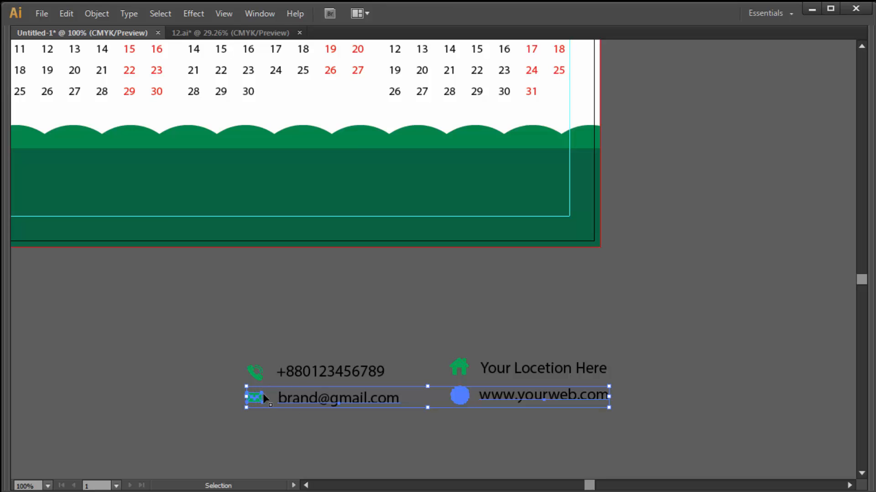
left_click_drag(683, 345, 275, 193)
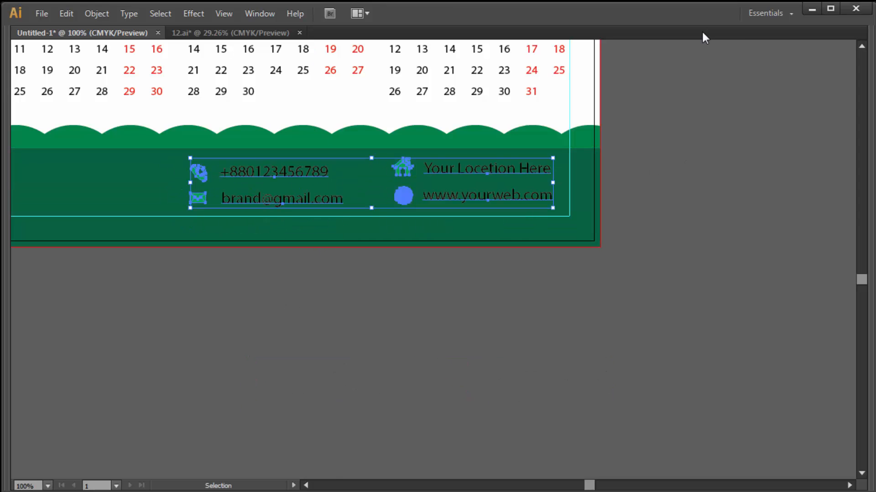
- Fill all the footer contact icons and texts with orange, C 0, M 36, Y 100, K 0
key("Tab")
left_click(750, 166)
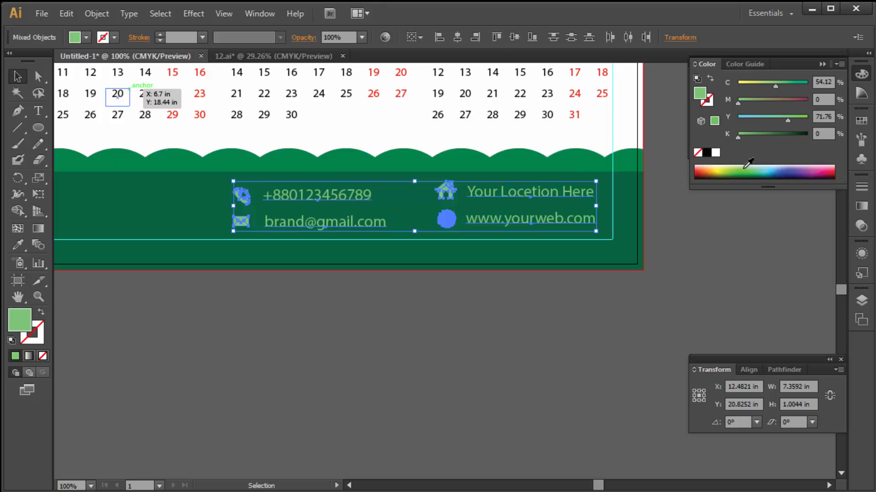
left_click_drag(775, 85, 710, 86)
left_click_drag(786, 119, 835, 123)
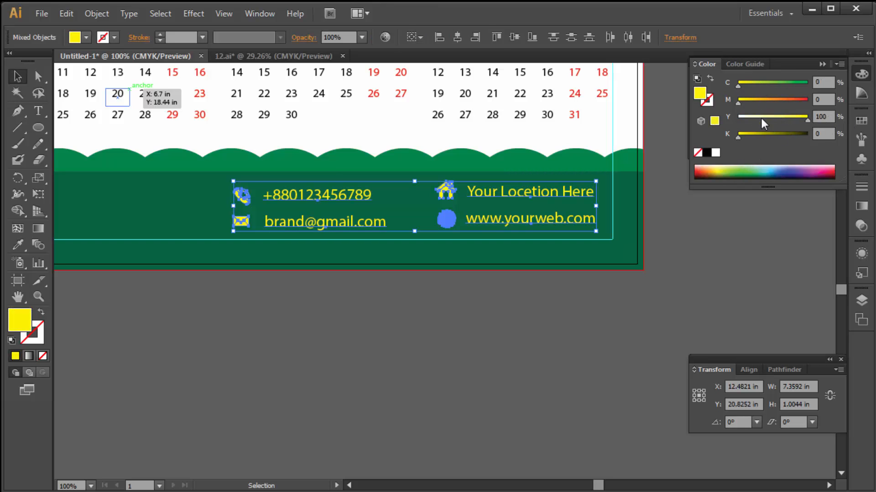
left_click(763, 99)
left_click(642, 269)
- Fill the four contact text lines with white, leaving out their icons
left_click(533, 197)
left_click(520, 219, "shift")
left_click(318, 223, "shift")
left_click(315, 197, "shift")
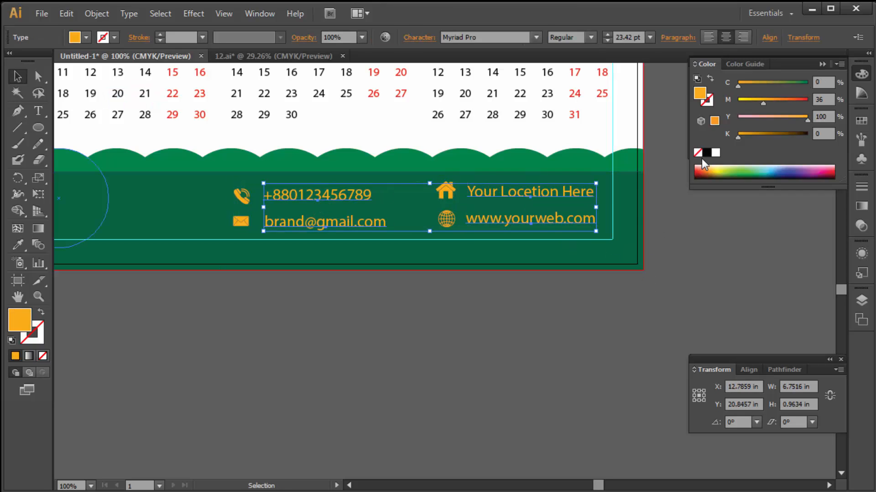
left_click(716, 153)
left_click(666, 275)
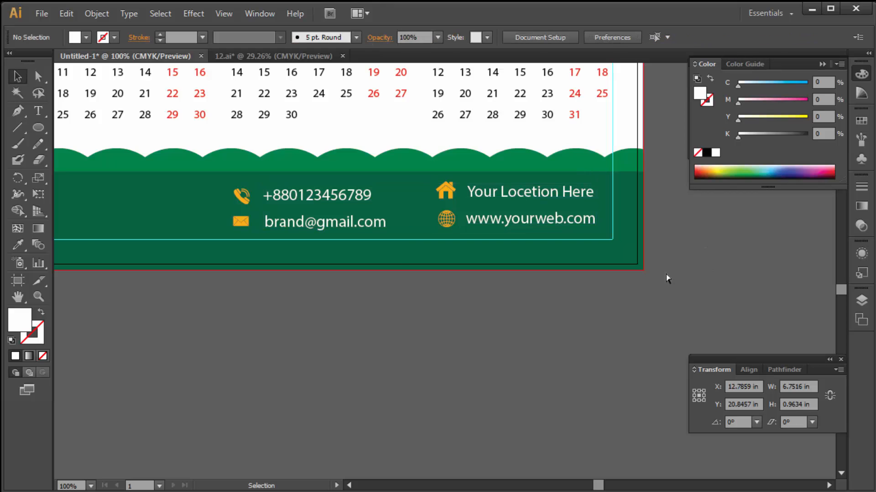
- Draw a rounded rectangle about 8.01 by 1.07 in over the contact details, filled with the footer strip's dark green
key("ctrl+minus")
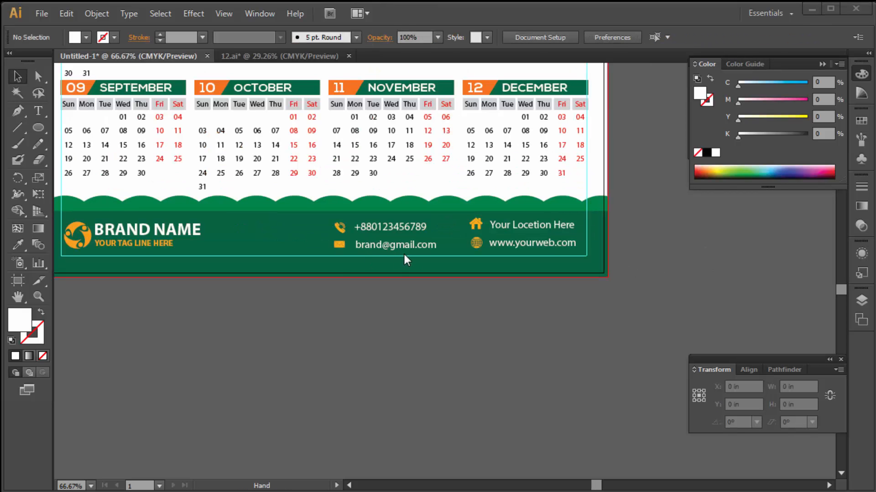
left_click(293, 230)
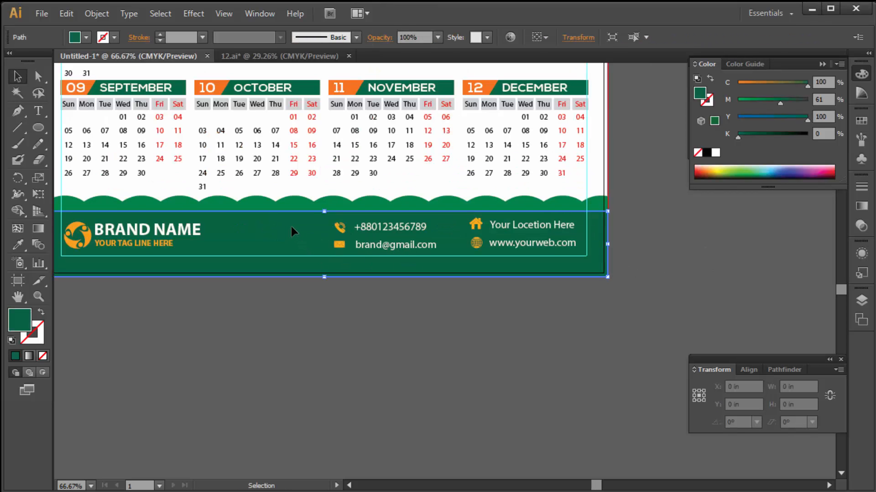
left_click(305, 327)
left_click_drag(38, 127, 89, 145)
mouse_move(319, 217)
left_mouse_down()
mouse_move(504, 251)
mouse_move(583, 253)
left_mouse_up()
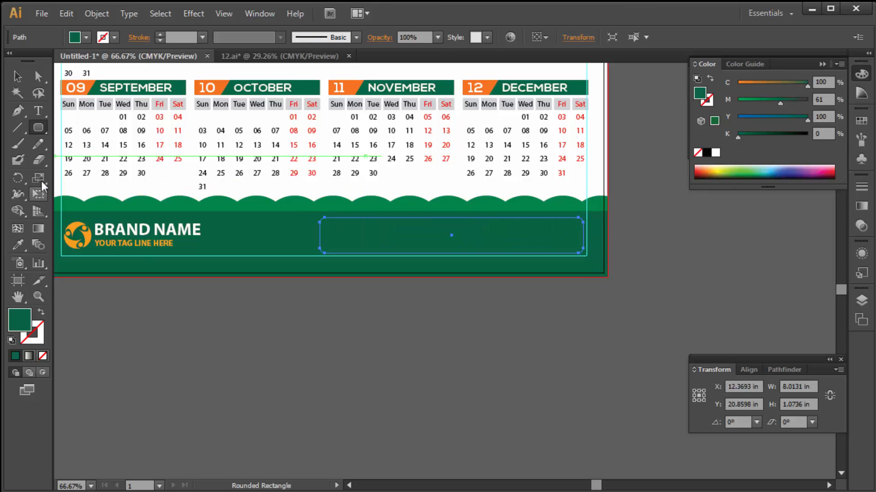
- Shear the rounded rectangle into a right-leaning parallelogram about 8.72 in wide and set its magenta to 0%
left_click_drag(39, 178, 87, 195)
left_click_drag(447, 234, 448, 232)
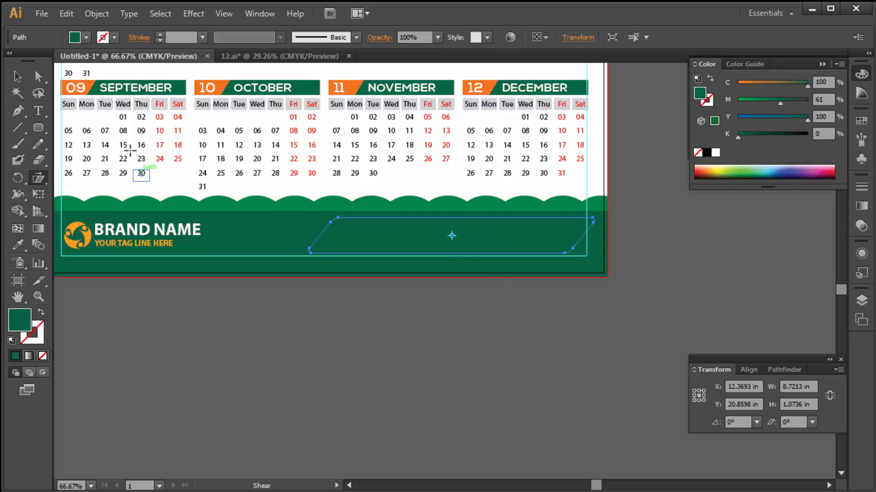
left_click(17, 76)
left_click_drag(787, 105, 737, 100)
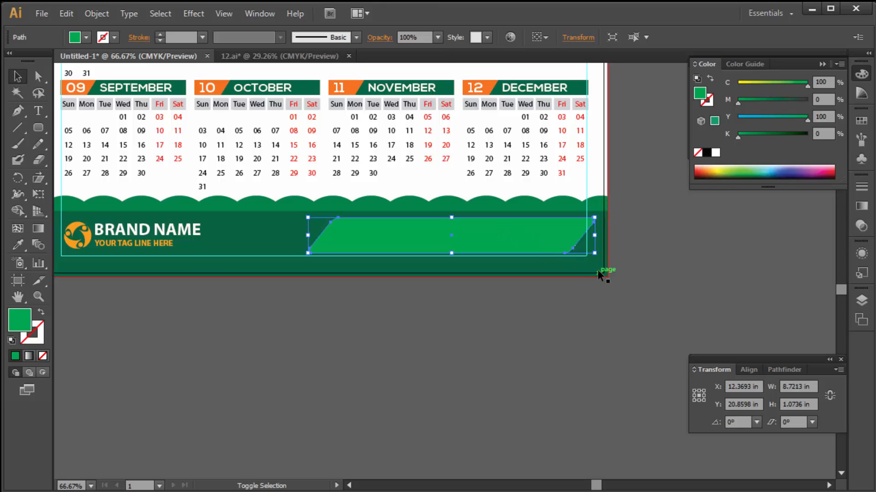
- Select the contact icons and texts without the background shapes and bring them in front of the slanted green shape
left_click(602, 219, "shift")
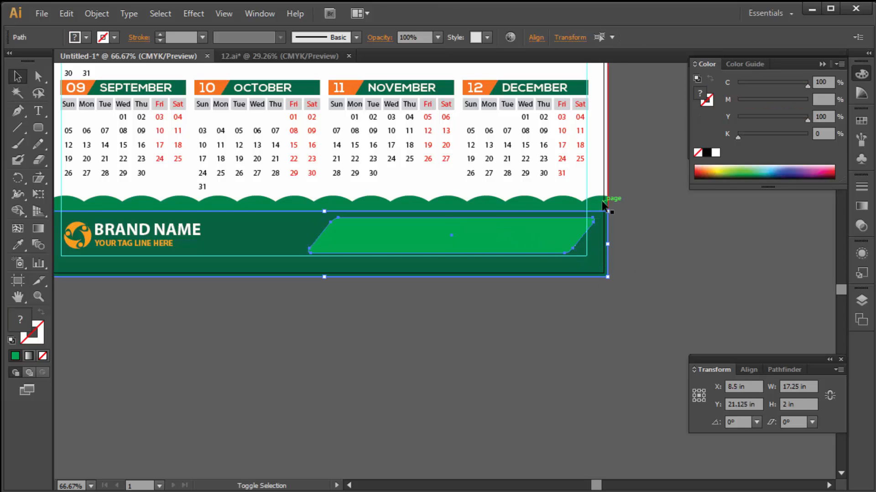
left_click_drag(648, 304, 292, 216)
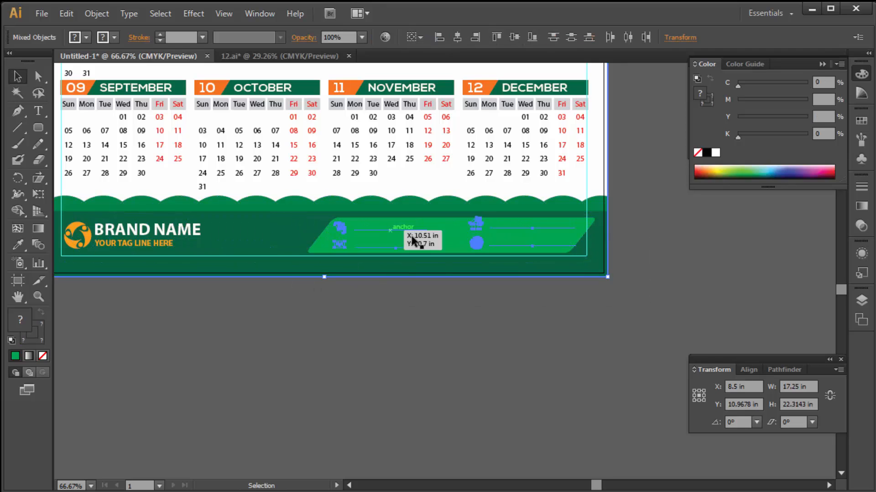
left_click(600, 175, "shift")
right_click(364, 228)
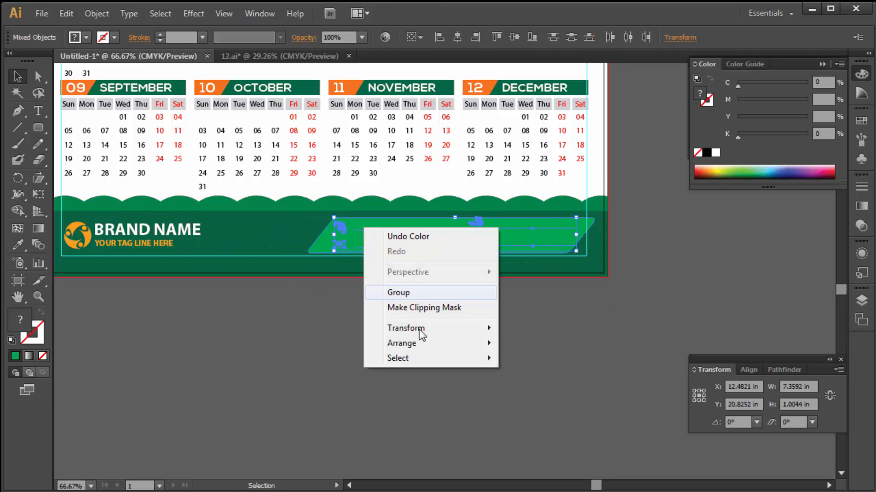
mouse_move(430, 349)
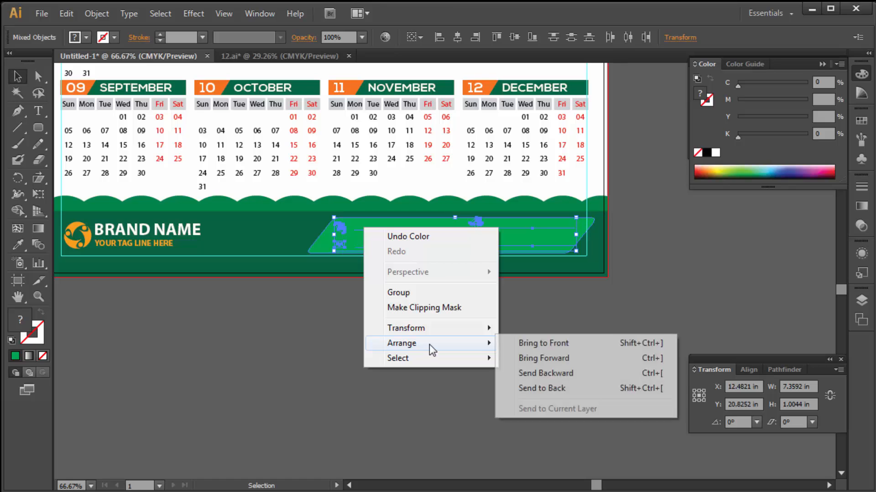
left_click(536, 347)
left_click(527, 344)
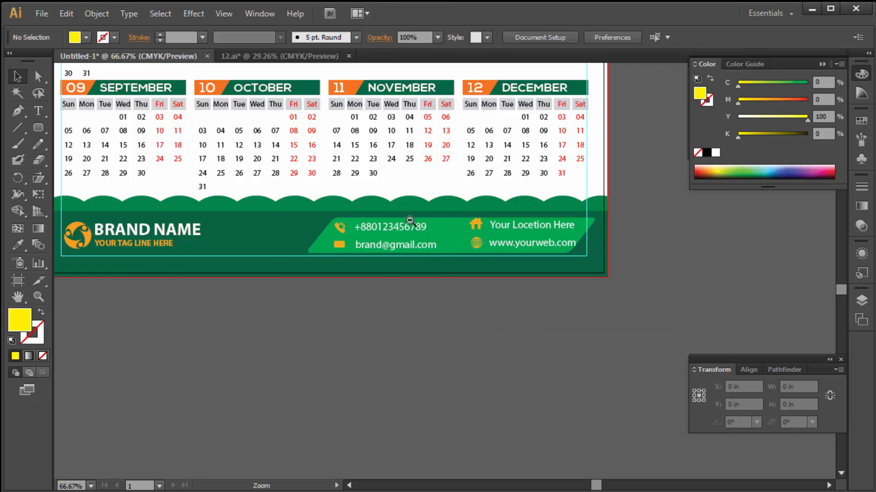
- Fill the phone, mail, home and globe contact icons with red by setting their magenta to 100%
left_click(409, 221, "alt")
key("Tab")
left_click_drag(201, 260, 643, 365)
left_click_drag(264, 218, 263, 201)
left_click(264, 201, "shift")
left_click(466, 217, "shift")
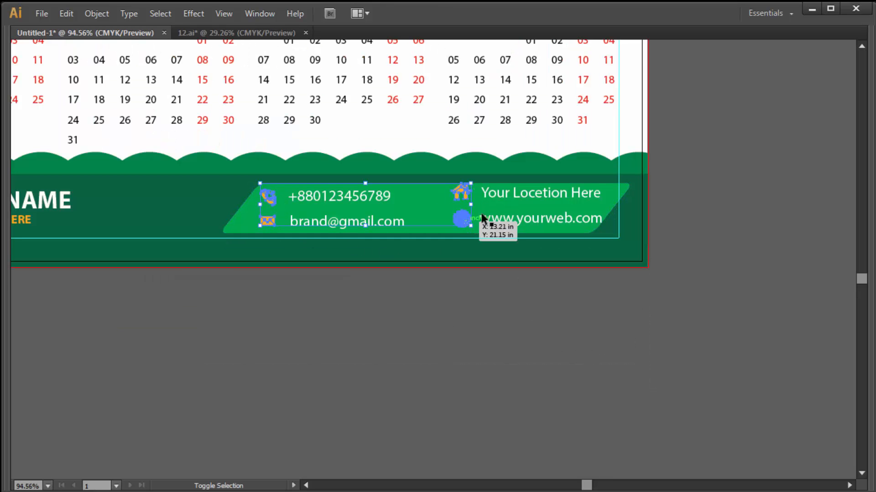
key("Tab")
left_click(806, 100)
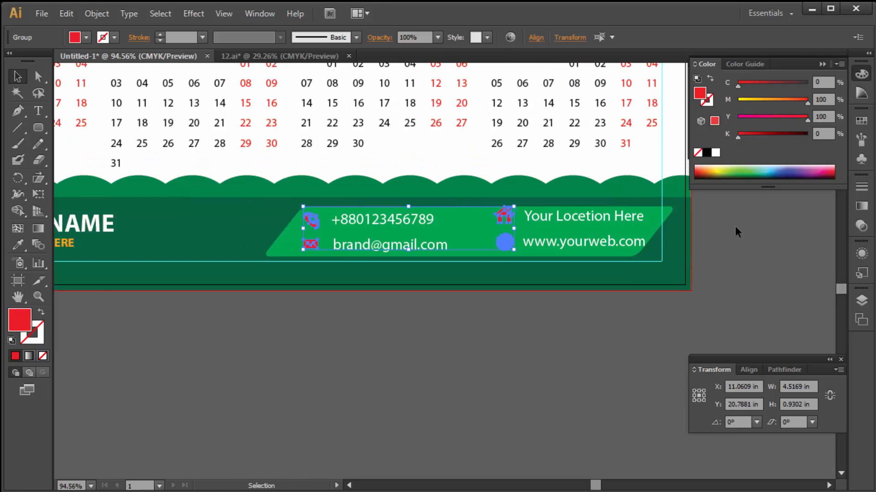
left_click(734, 226)
- Resize the light green slanted shape so its right end meets the margin guide and its upper edge nears the footer strip's top
key("Tab")
left_click(413, 195)
left_click_drag(629, 183, 621, 177)
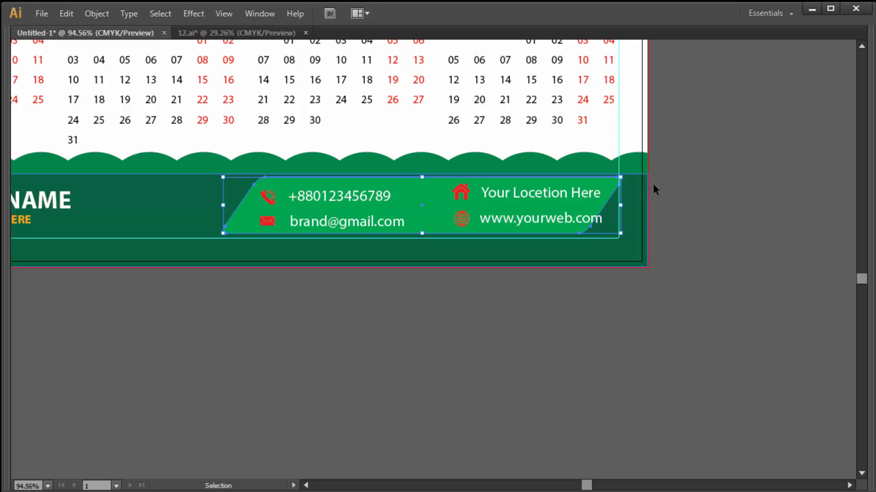
left_click(657, 197)
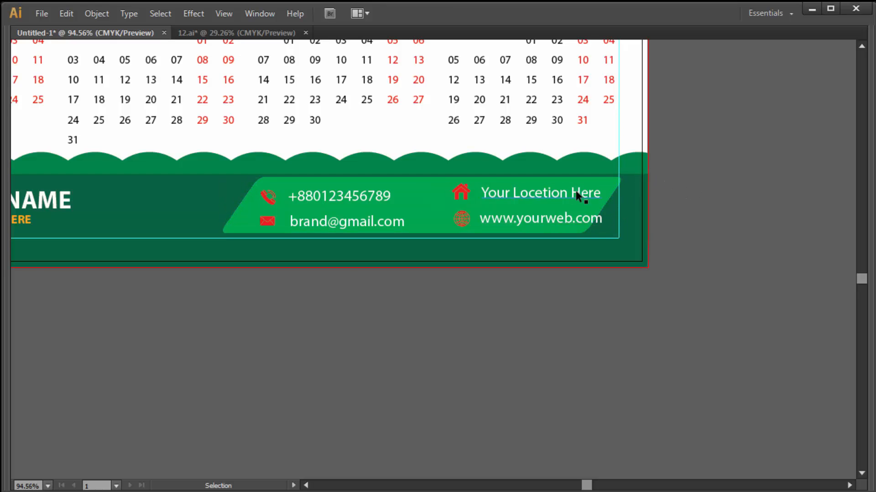
- Move the location and website lines with their icons slightly left, away from the green shape's slanted end
left_click(452, 193)
left_click(447, 276)
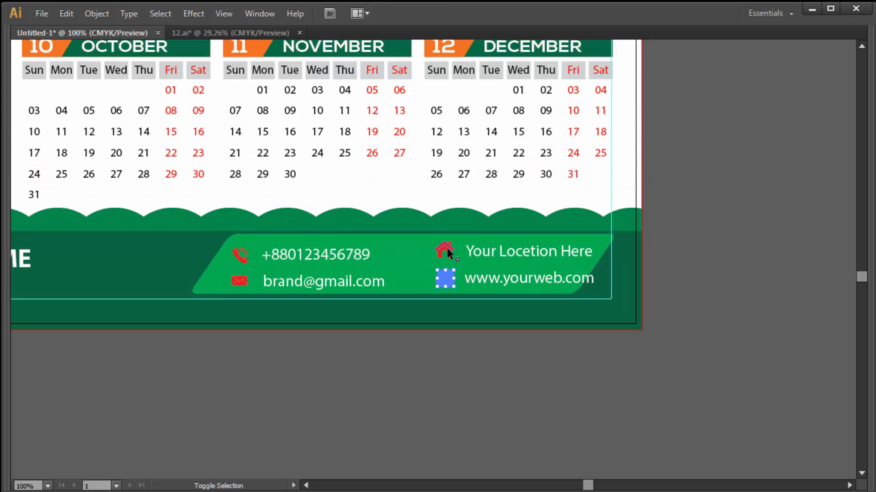
left_click_drag(535, 252, 513, 254)
left_click(750, 231)
- Examine the whole calendar page, from the footer up to the photo header
left_click(343, 226, "ctrl+alt")
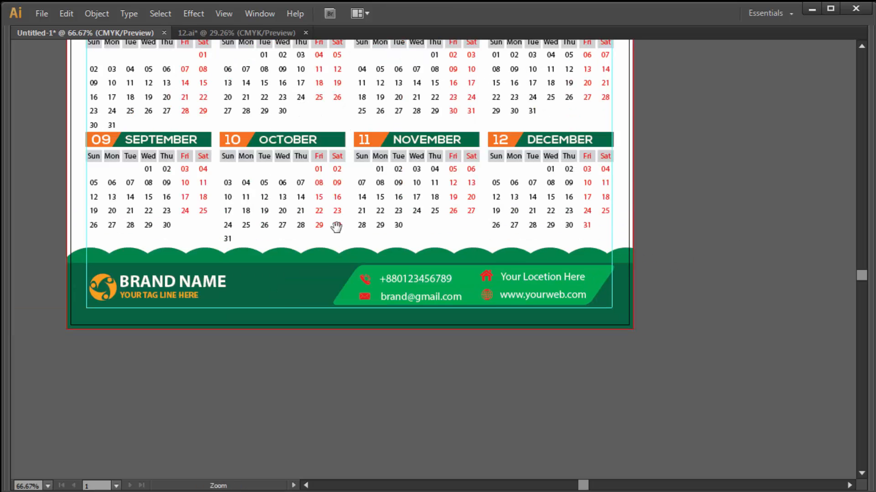
left_click_drag(253, 252, 347, 284)
left_click(417, 243, "ctrl+alt")
left_click_drag(467, 272, 427, 337)
left_click(469, 266, "ctrl+alt")
left_click_drag(472, 240, 467, 322)
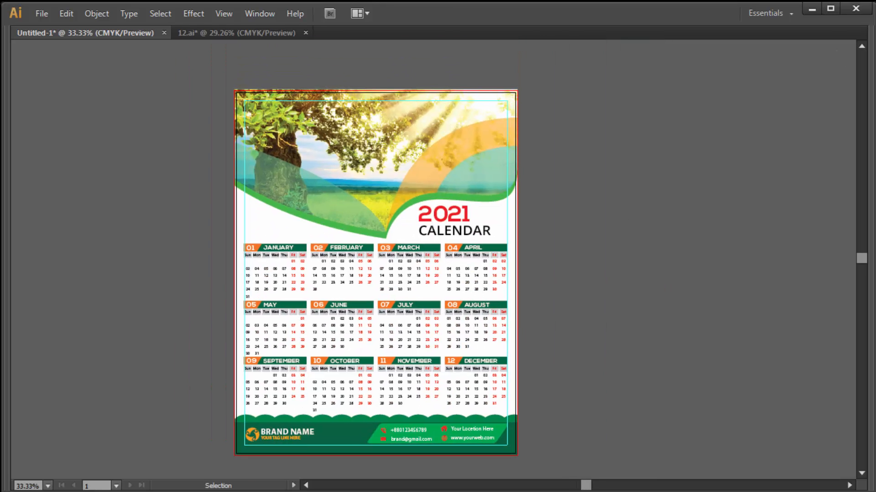